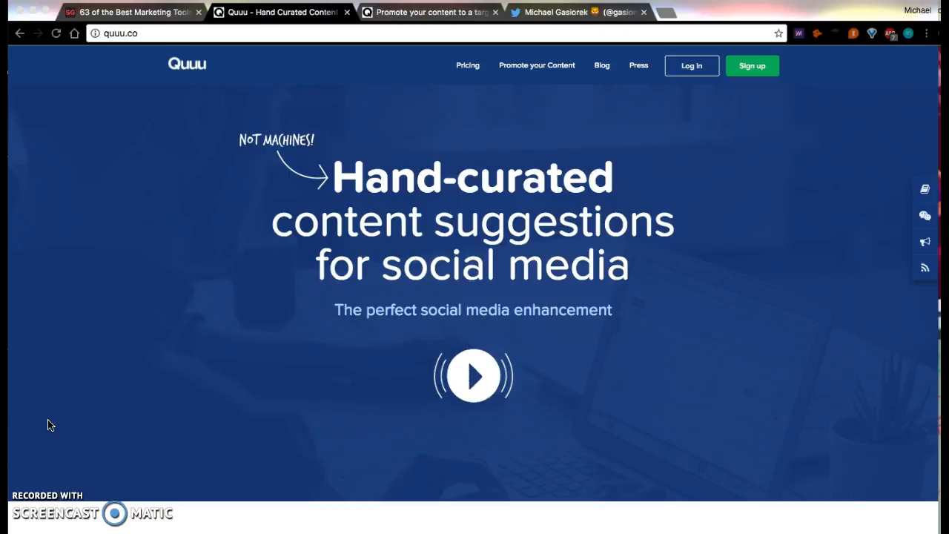
# Step: Look through the Quuu homepage, from the hand-curated content introduction to the three-step explanation of how it works
pyautogui.scroll(-2, 87, 330)
pyautogui.scroll(1, 88, 331)
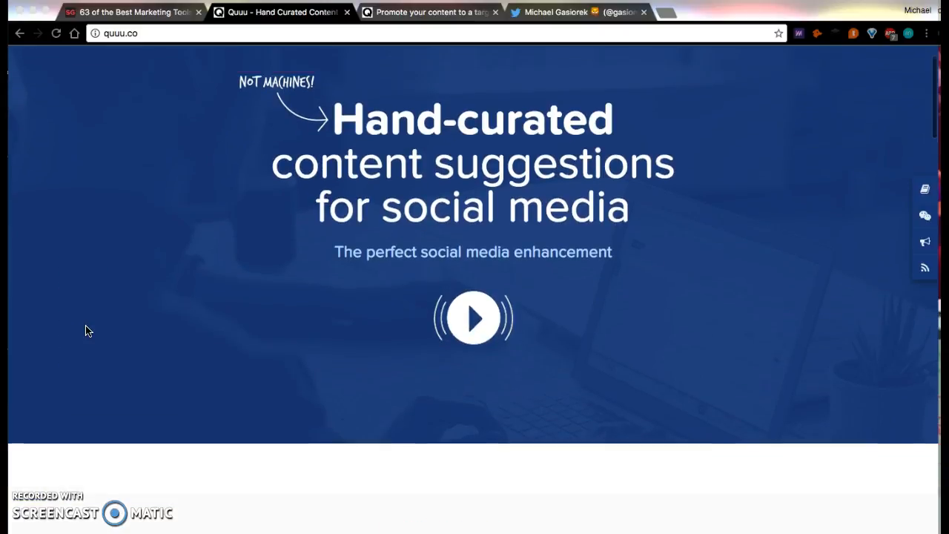
pyautogui.scroll(2, 87, 331)
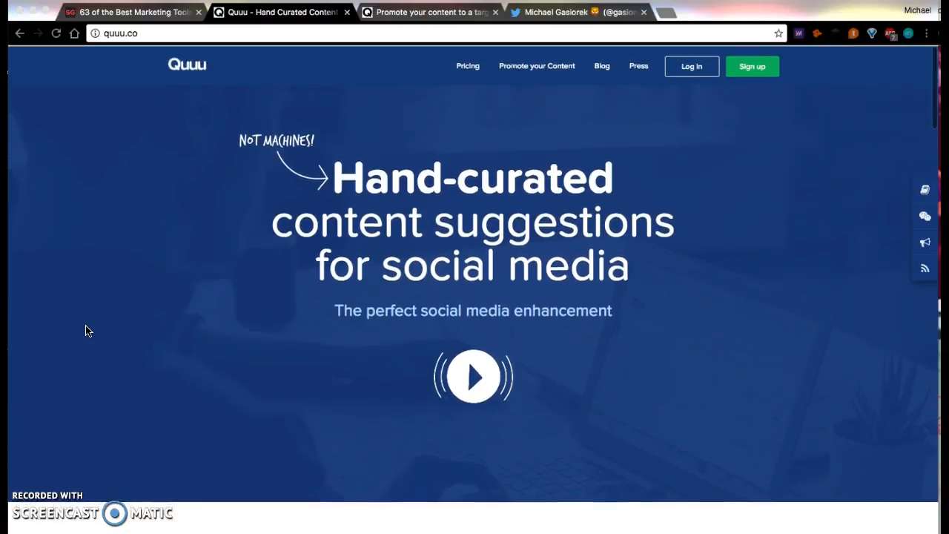
pyautogui.scroll(-6, 86, 331)
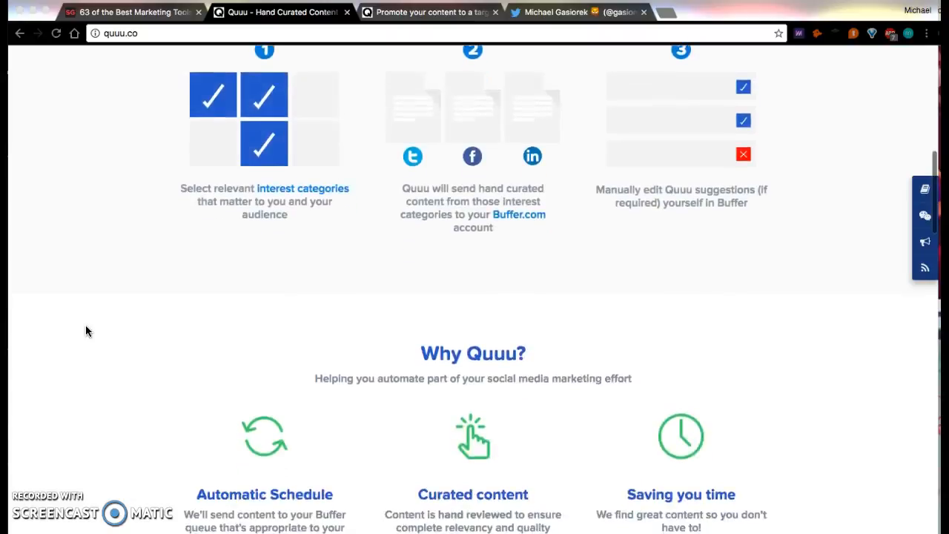
pyautogui.scroll(1, 86, 331)
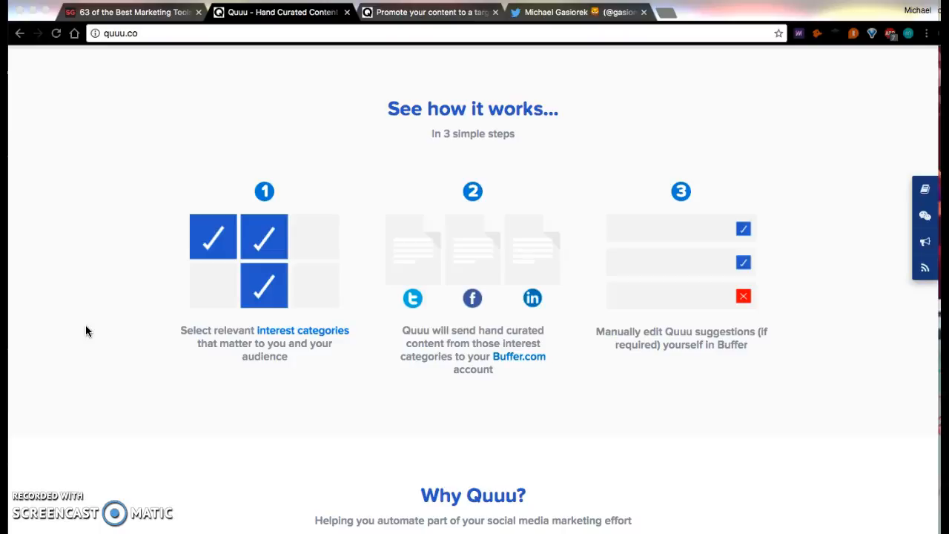
pyautogui.click(214, 347)
pyautogui.click(674, 165)
# Step: Switch to the Twitter profile and examine the curated articles shared in its timeline
pyautogui.click(544, 14)
pyautogui.click(703, 375)
pyautogui.scroll(-3, 704, 375)
pyautogui.click(705, 297)
pyautogui.scroll(3, 705, 296)
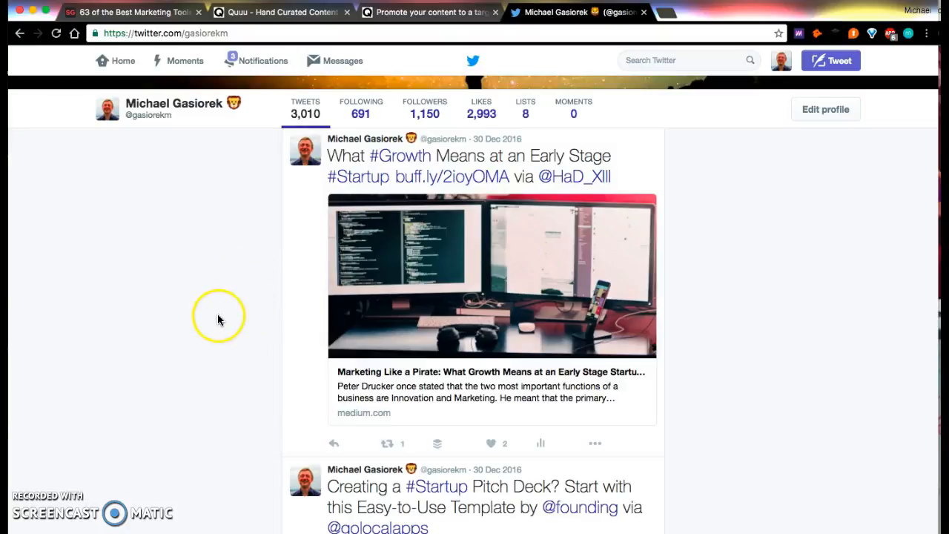
pyautogui.scroll(-10, 193, 325)
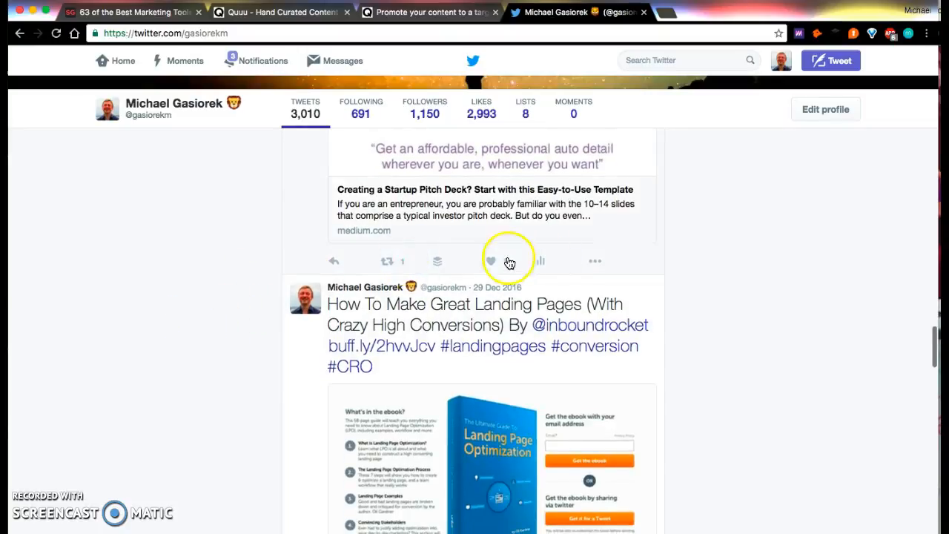
pyautogui.scroll(-2, 206, 356)
pyautogui.scroll(-5, 205, 360)
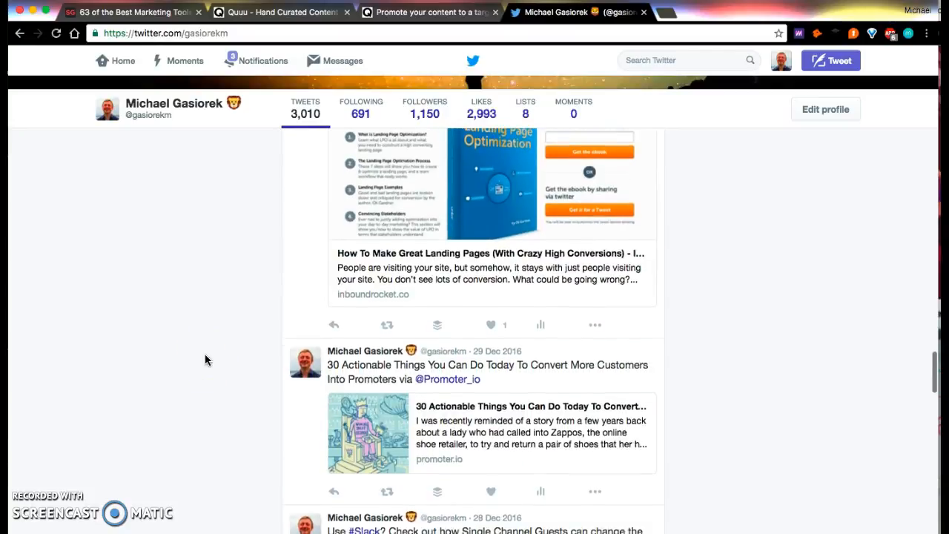
pyautogui.scroll(-3, 206, 356)
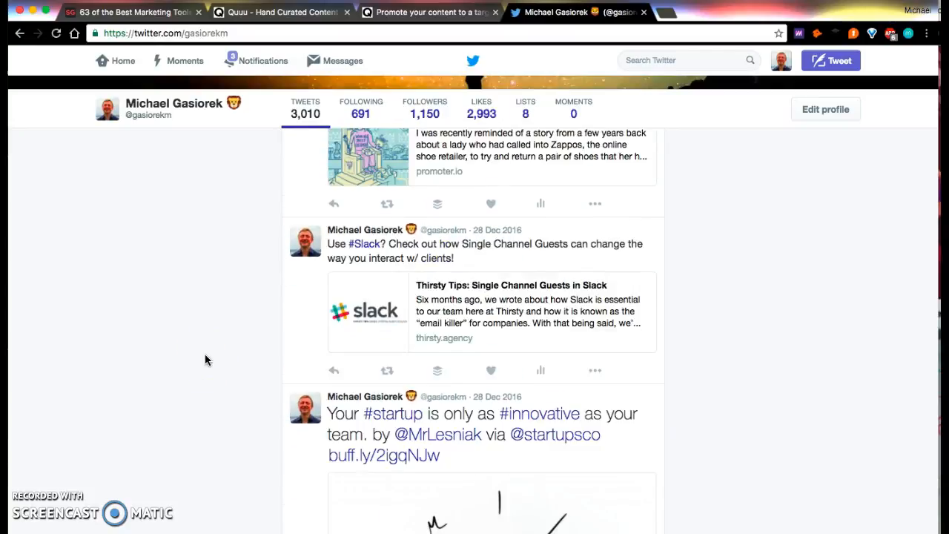
pyautogui.scroll(-5, 206, 356)
pyautogui.scroll(-4, 206, 360)
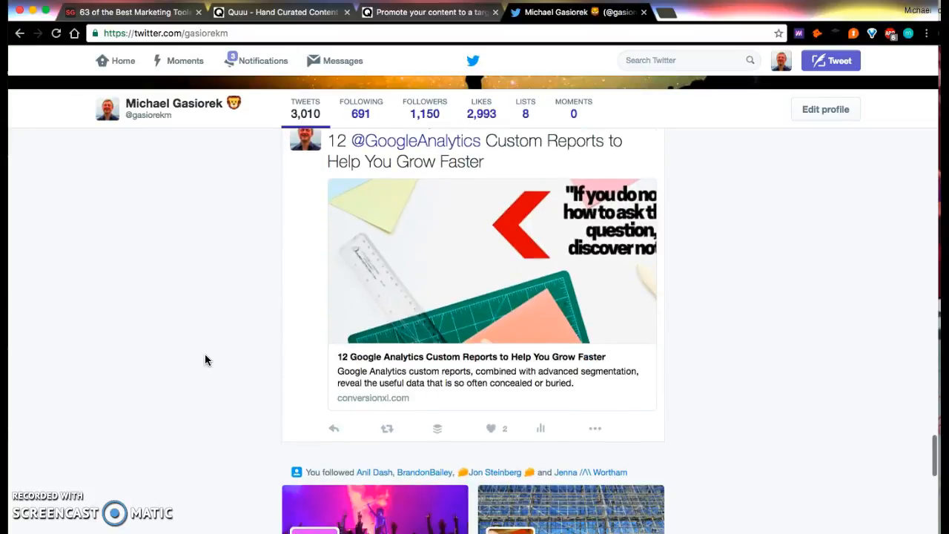
pyautogui.scroll(-1, 206, 359)
pyautogui.scroll(-7, 206, 359)
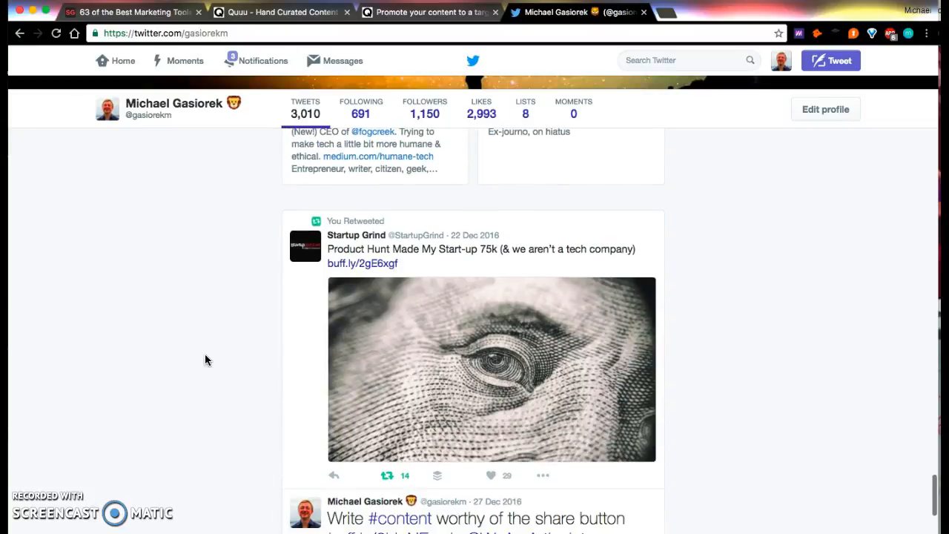
pyautogui.scroll(-4, 205, 360)
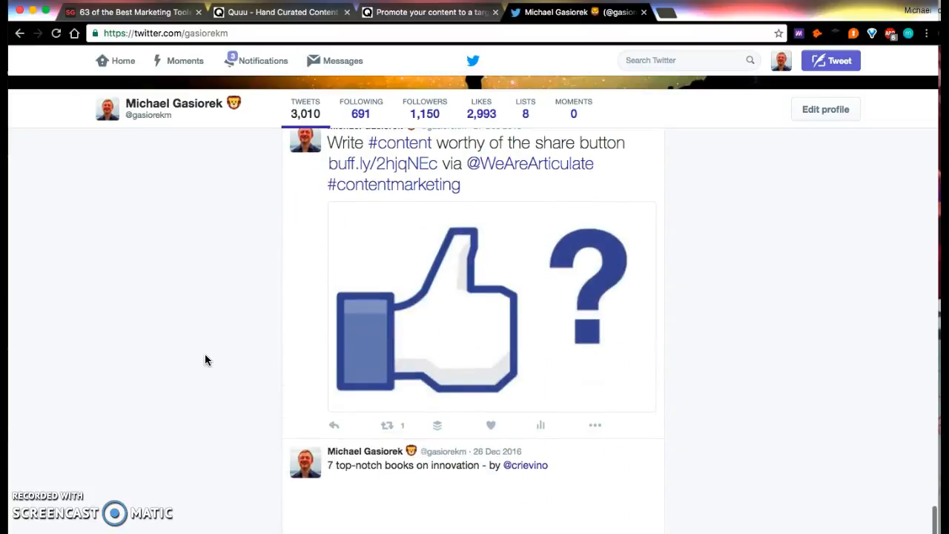
pyautogui.scroll(12, 292, 191)
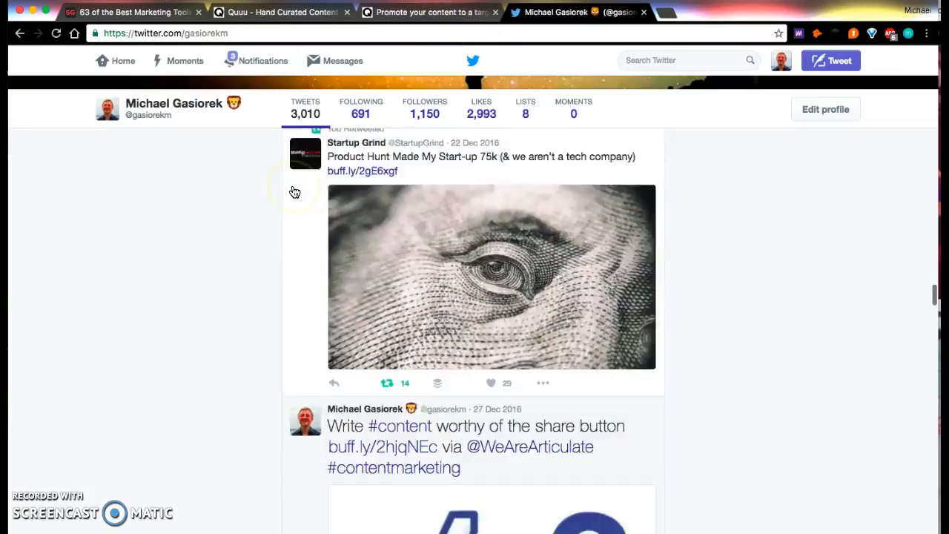
pyautogui.scroll(5, 244, 307)
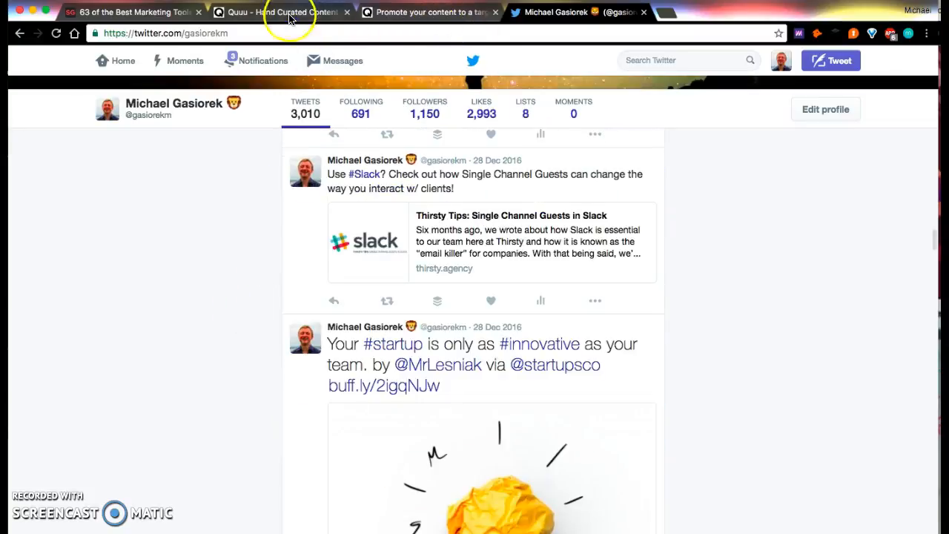
# Step: Return to the Quuu site, log in, and allow Quuu to access the Buffer account
pyautogui.click(285, 12)
pyautogui.scroll(10, 583, 126)
pyautogui.click(681, 66)
pyautogui.click(479, 317)
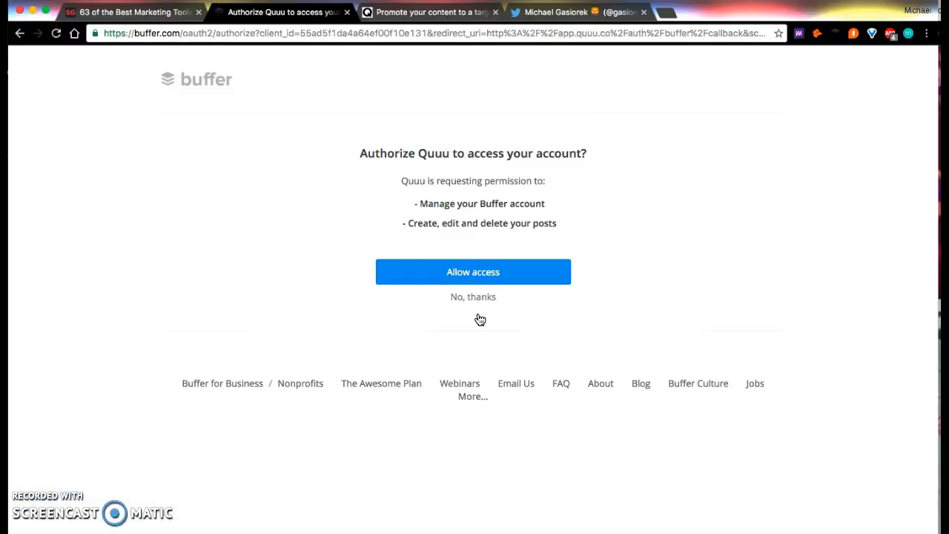
pyautogui.click(475, 282)
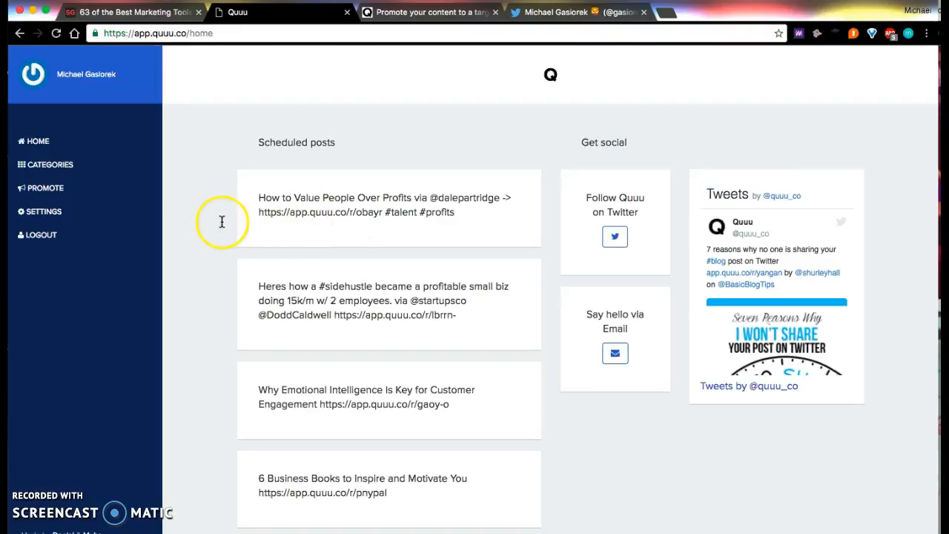
# Step: Open Quuu's interest categories and examine the available topics and which ones are selected
pyautogui.scroll(-1, 224, 287)
pyautogui.click(70, 169)
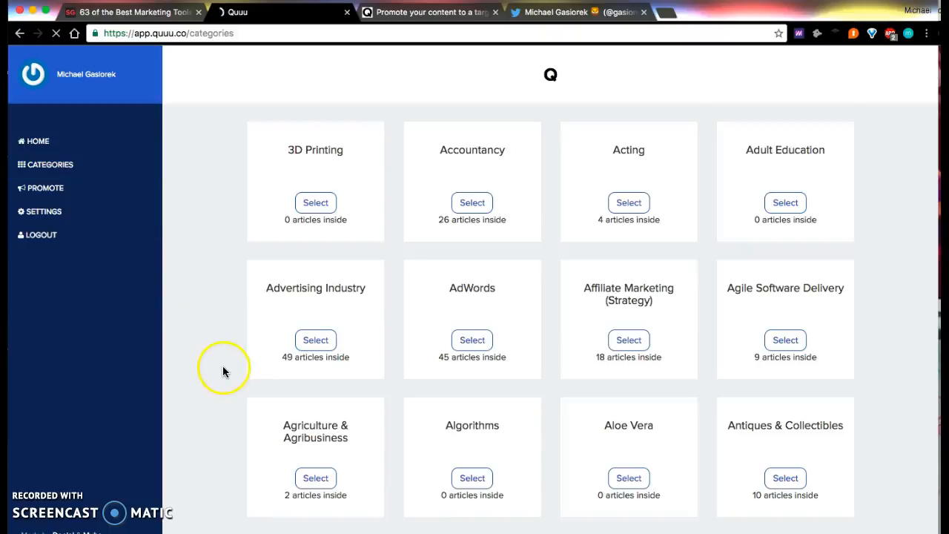
pyautogui.scroll(-1, 224, 368)
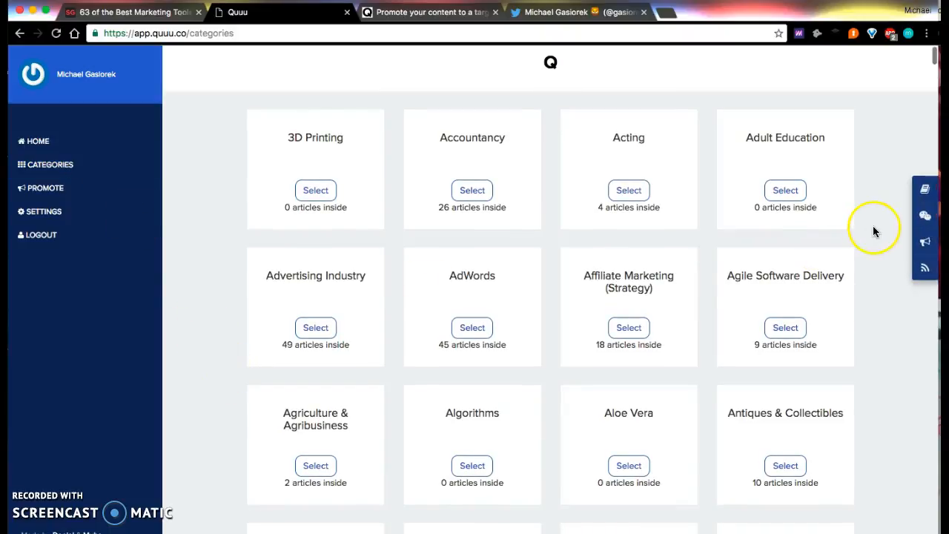
pyautogui.scroll(-1, 873, 270)
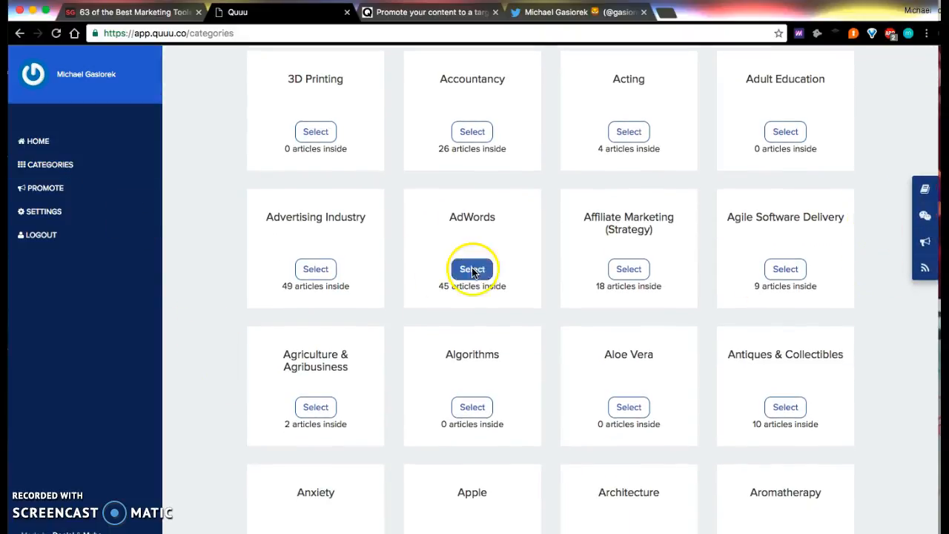
pyautogui.scroll(-6, 228, 301)
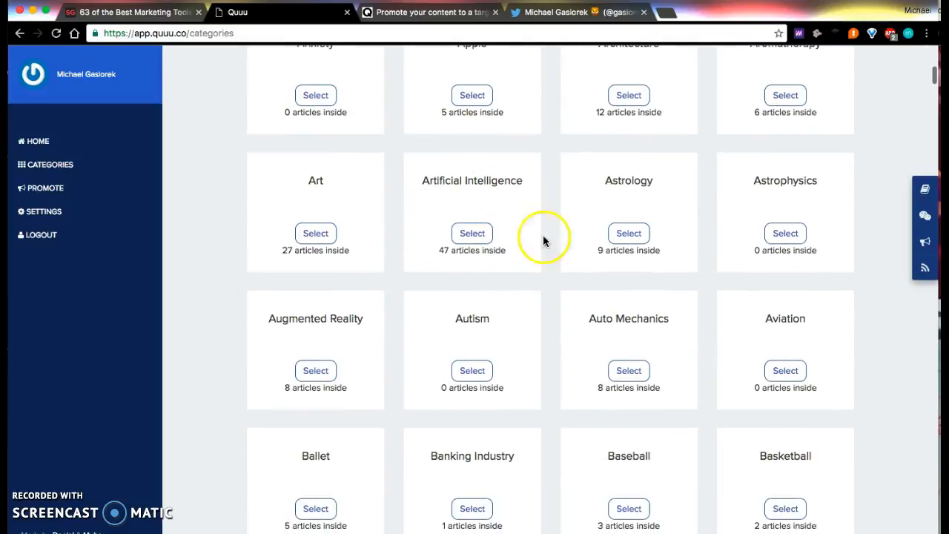
pyautogui.scroll(-11, 544, 230)
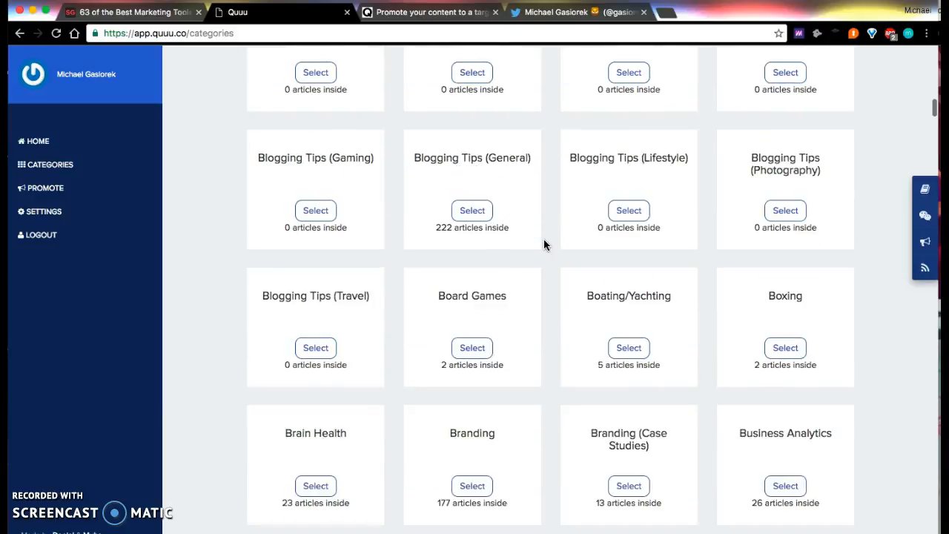
pyautogui.scroll(-5, 544, 245)
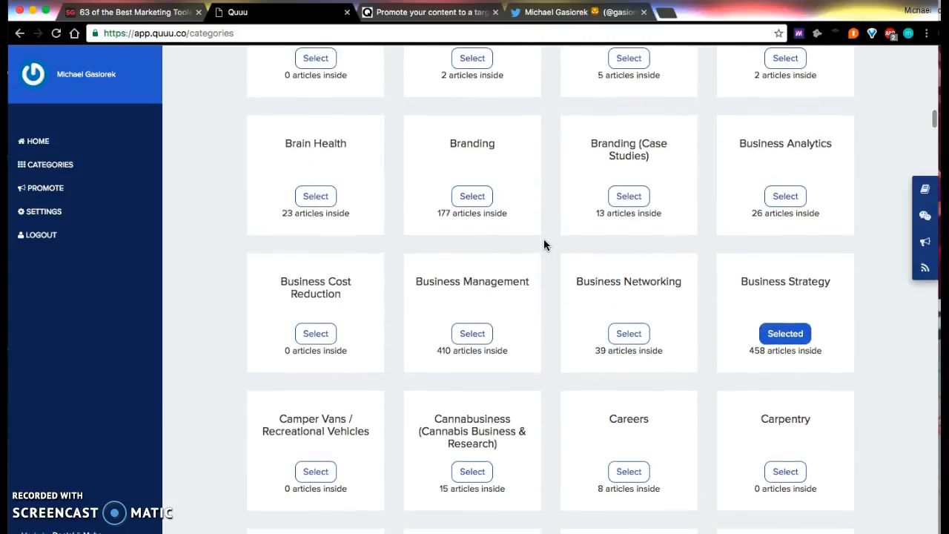
pyautogui.click(593, 194)
pyautogui.scroll(-3, 554, 324)
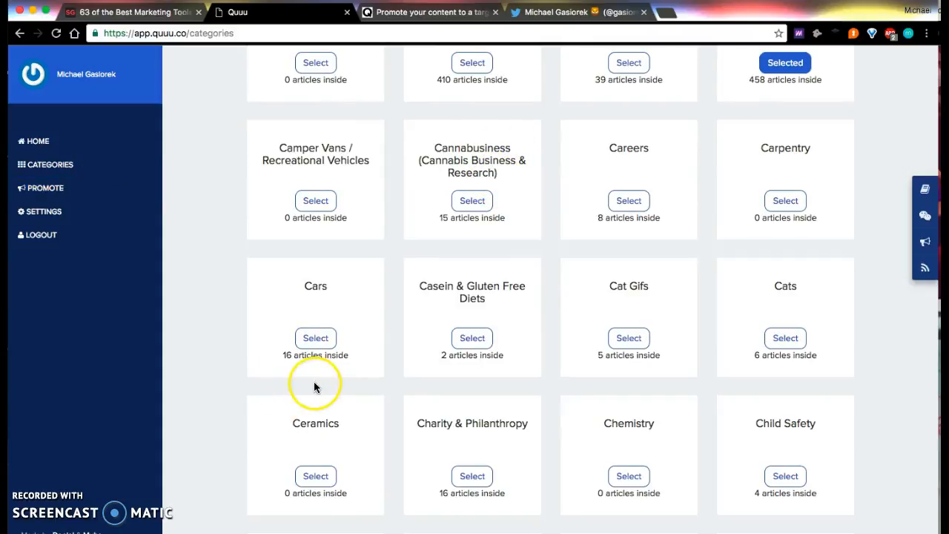
pyautogui.scroll(-5, 542, 267)
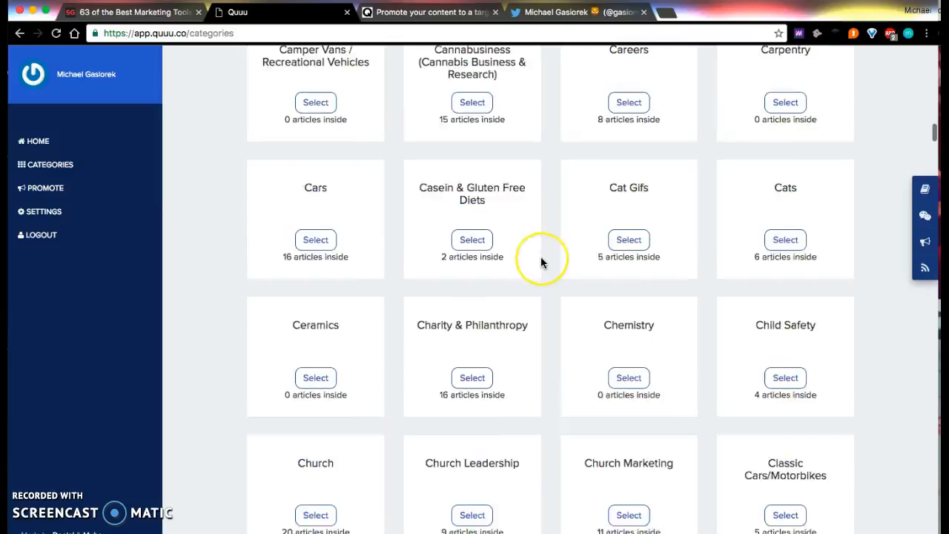
pyautogui.scroll(-1, 542, 263)
pyautogui.scroll(1, 542, 263)
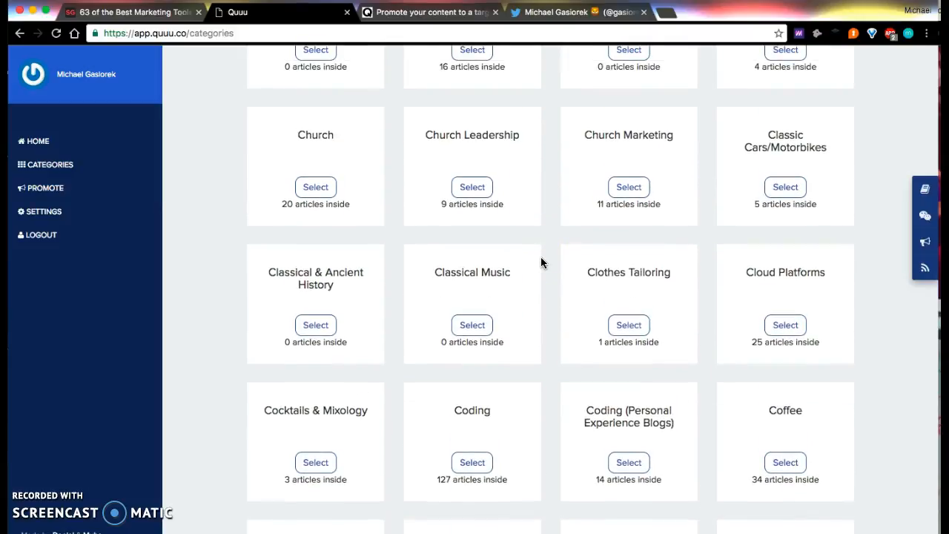
# Step: Unsubscribe from the Content Marketing category
pyautogui.scroll(-5, 541, 262)
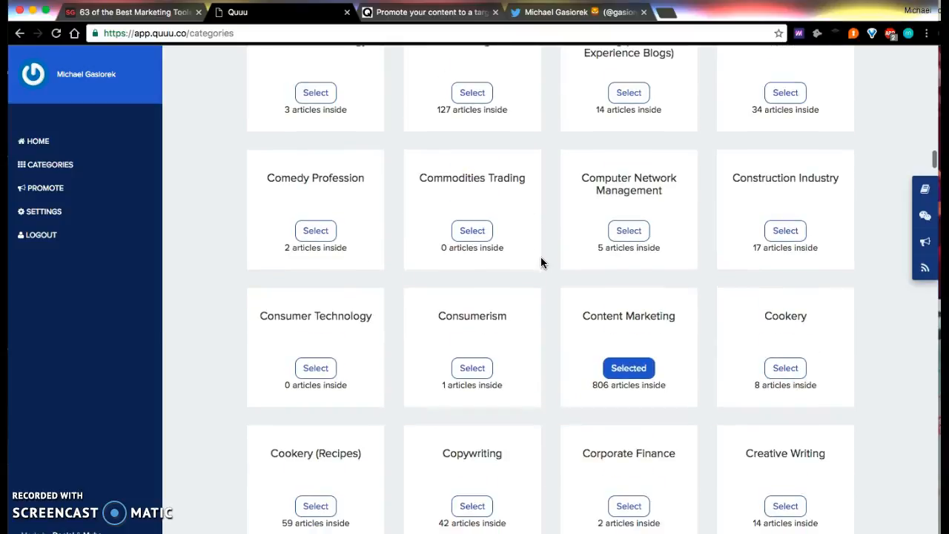
pyautogui.scroll(-1, 541, 263)
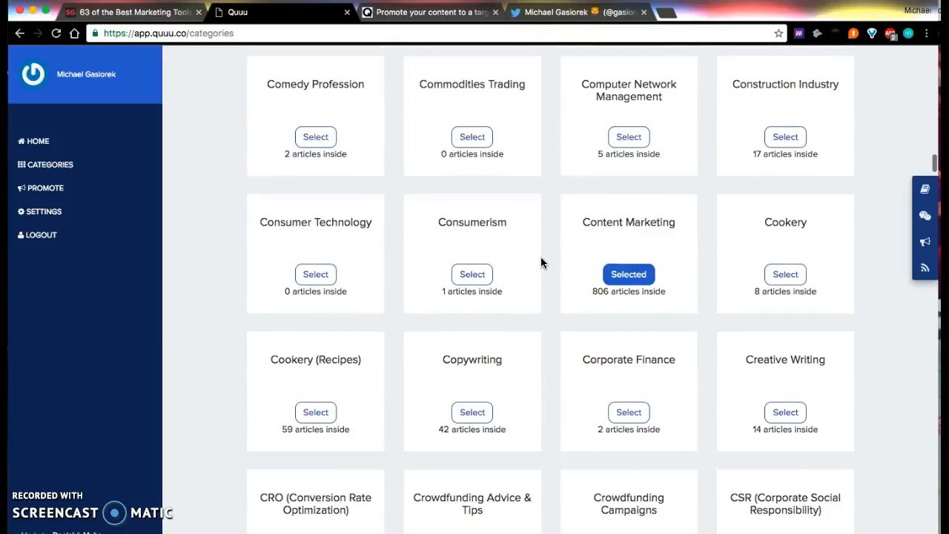
pyautogui.click(614, 277)
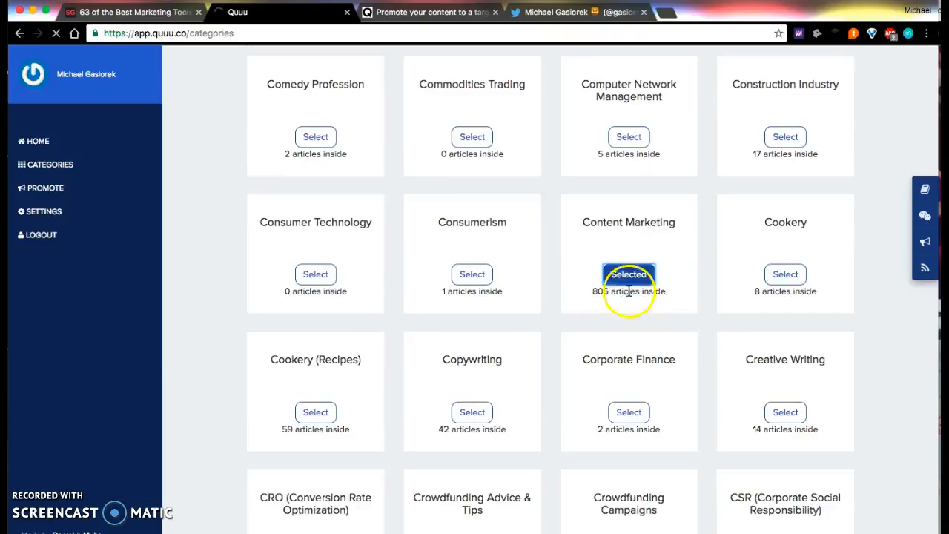
pyautogui.click(628, 273)
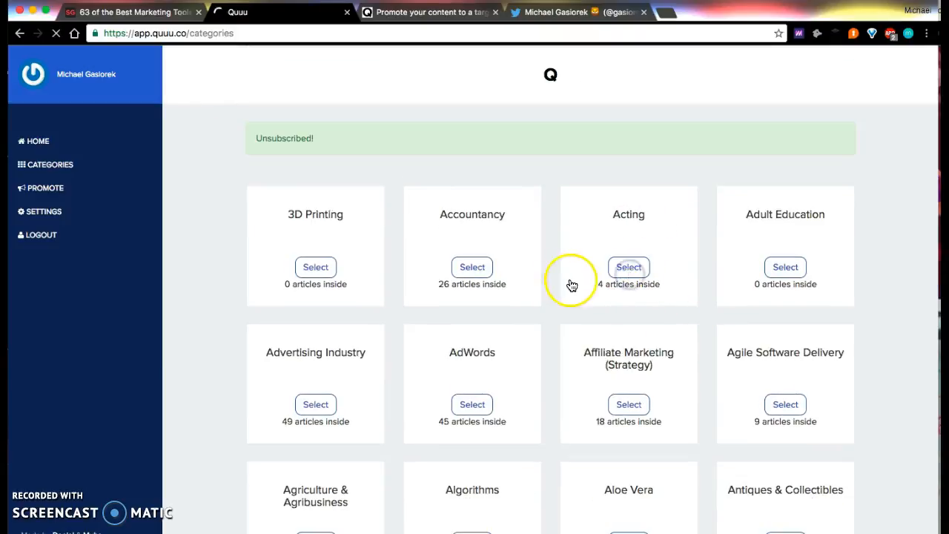
# Step: Subscribe to a content category in Quuu's category list
pyautogui.scroll(-3, 558, 305)
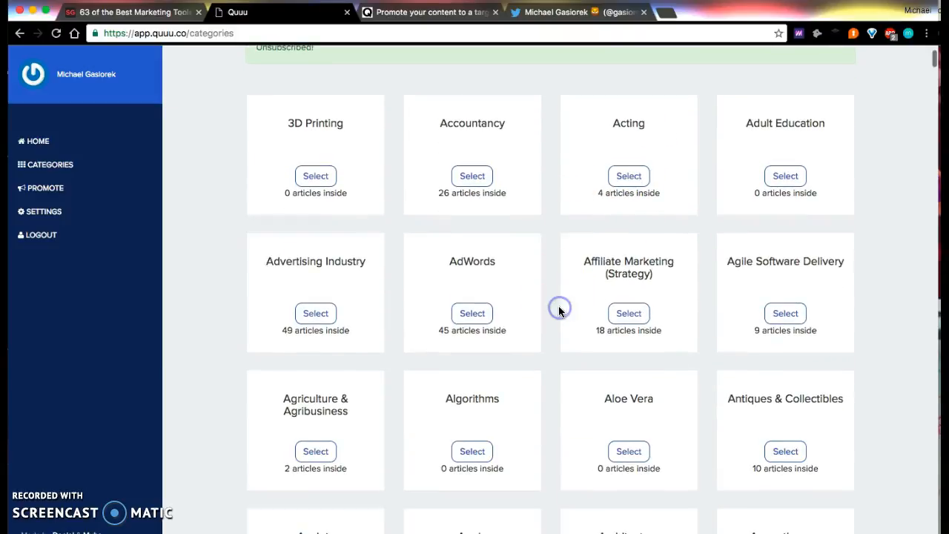
pyautogui.scroll(-2, 552, 306)
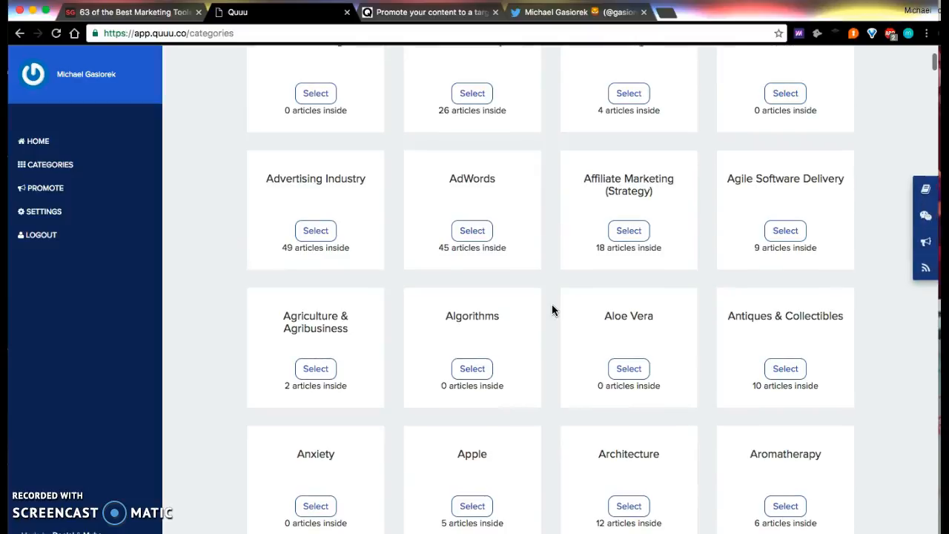
pyautogui.scroll(-10, 552, 310)
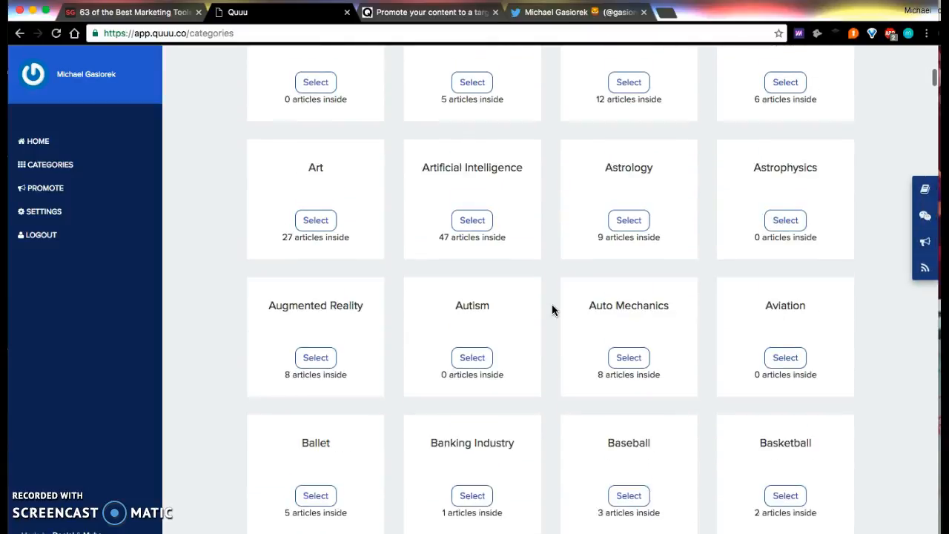
pyautogui.scroll(10, 551, 310)
pyautogui.click(473, 189)
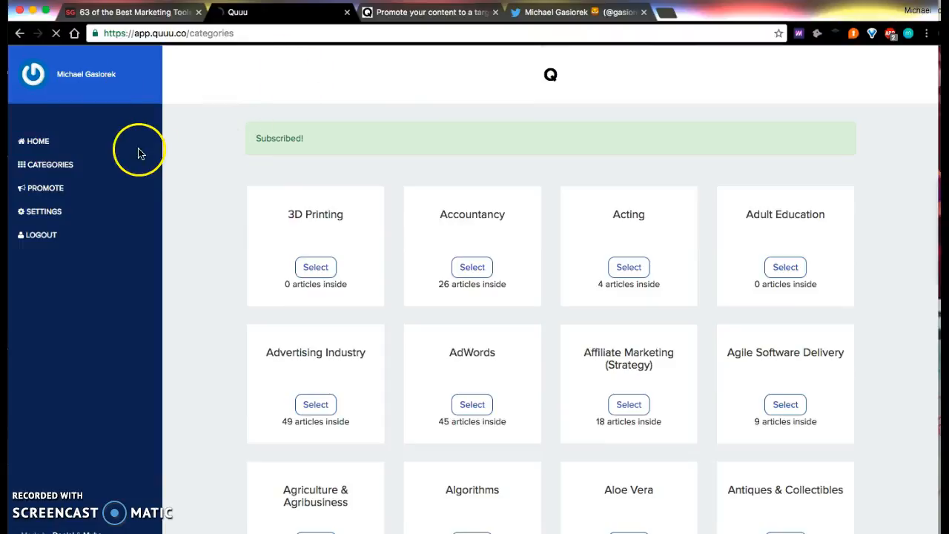
# Step: Check the shared posts on the Twitter profile, and return to Quuu's category list
pyautogui.click(533, 13)
pyautogui.scroll(-15, 297, 319)
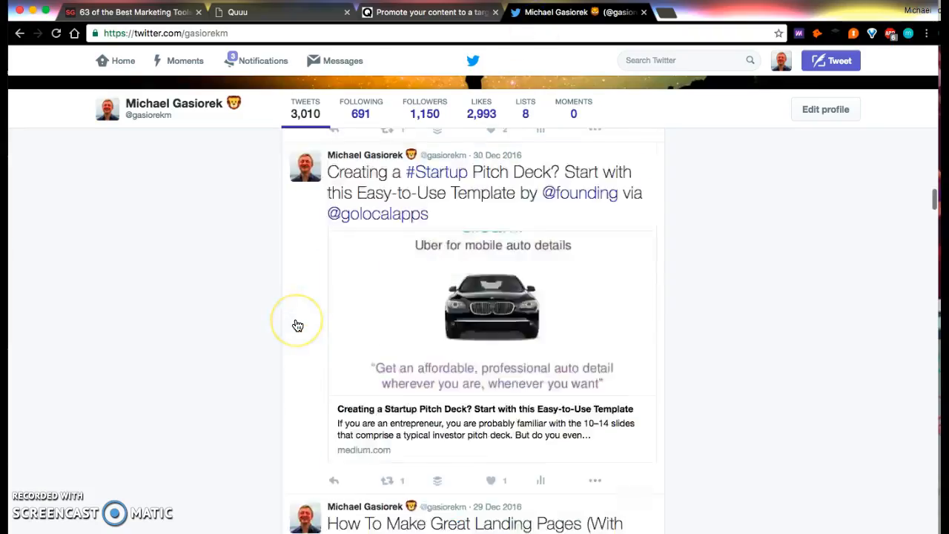
pyautogui.scroll(15, 297, 324)
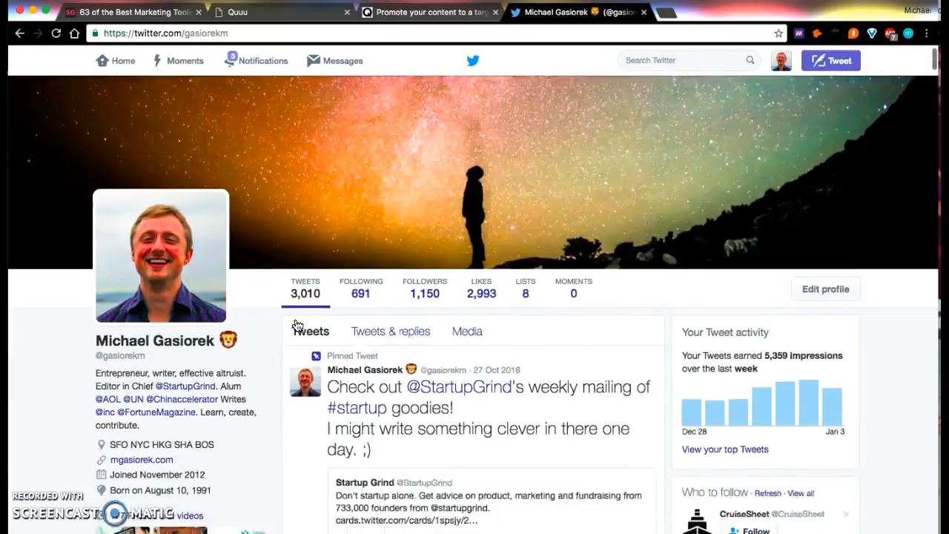
pyautogui.click(310, 14)
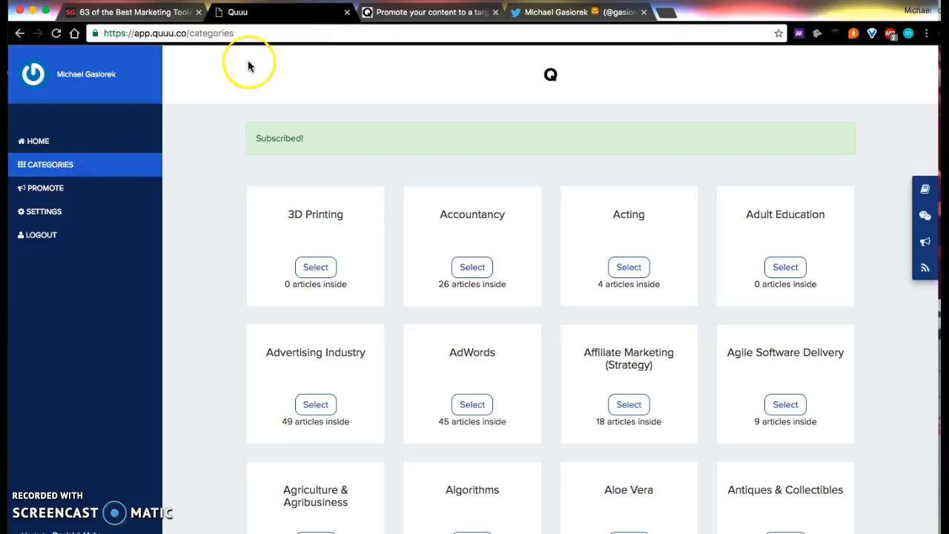
# Step: Open Quuu Promote from Quuu, close the surplus Quuu tabs, and log in to the active promotions page
pyautogui.click(379, 15)
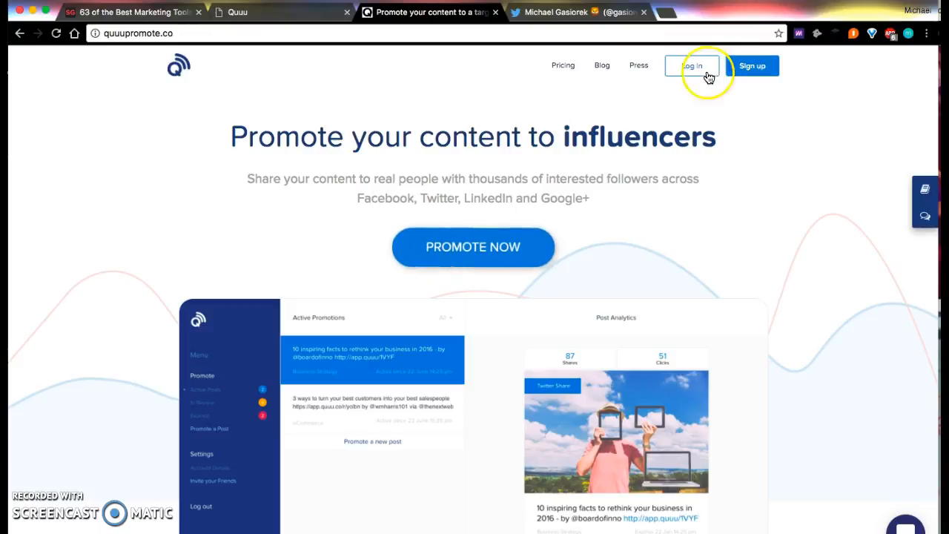
pyautogui.click(341, 16)
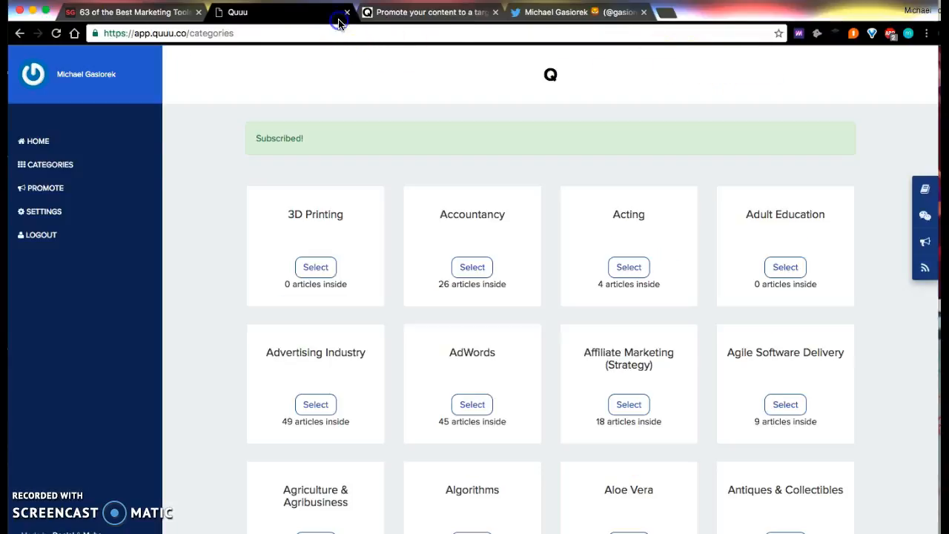
pyautogui.click(104, 195)
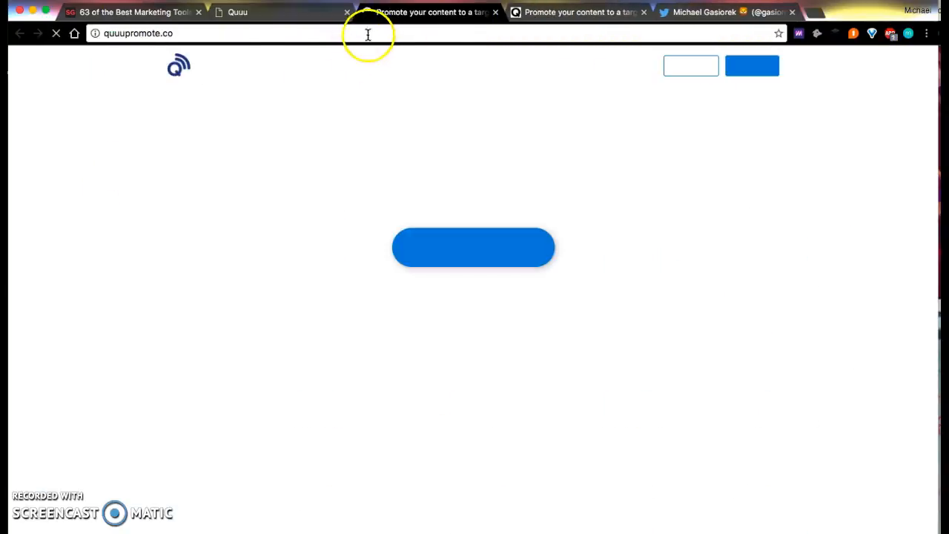
pyautogui.click(347, 12)
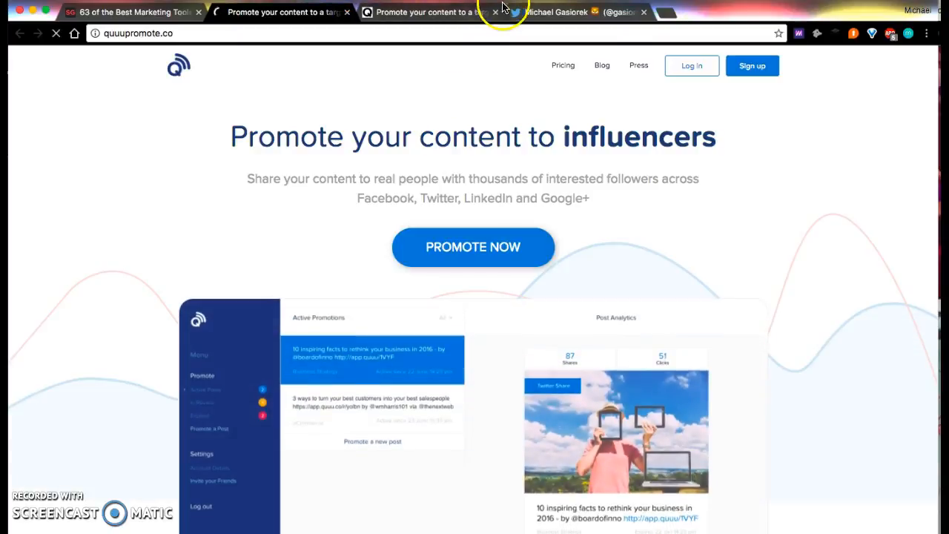
pyautogui.click(496, 13)
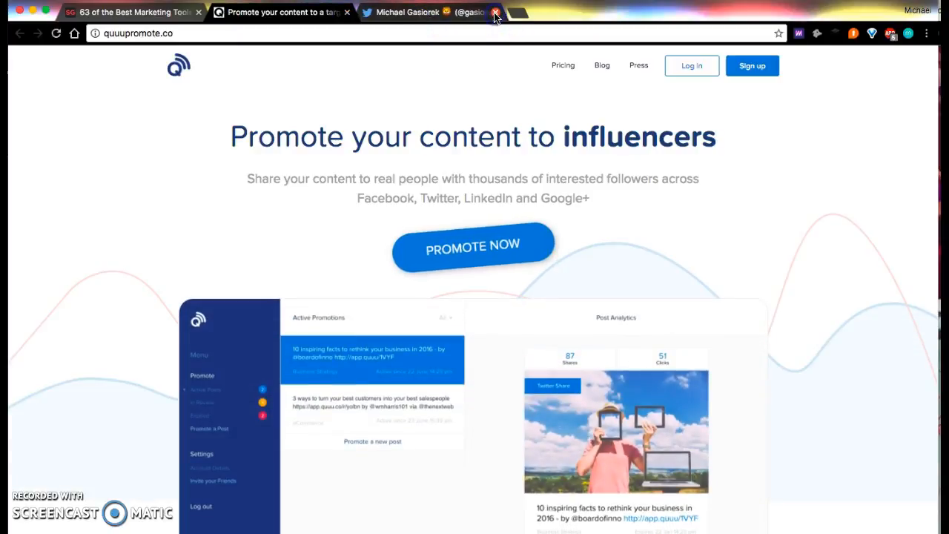
pyautogui.click(692, 65)
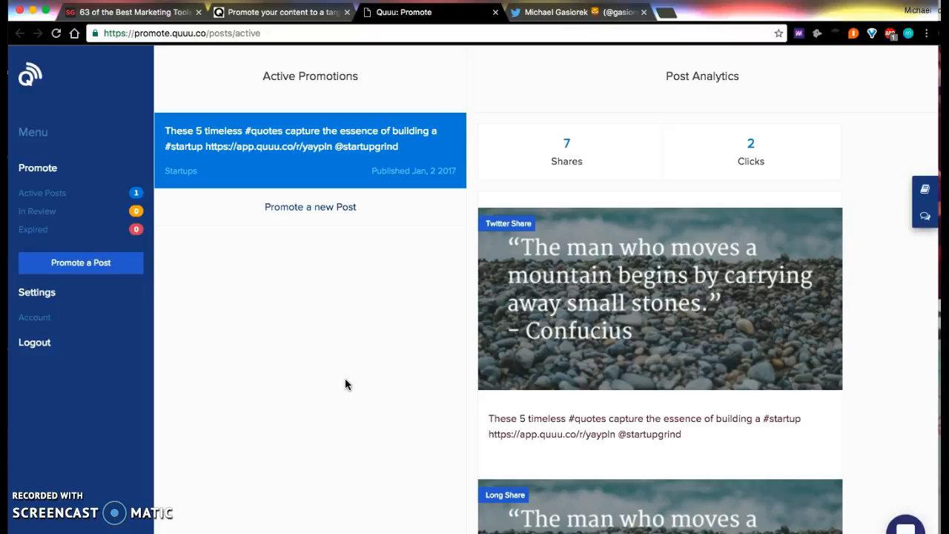
# Step: Examine the active promotion's shares and clicks, and compare its Twitter Share text with its Long Share text
pyautogui.click(733, 0)
pyautogui.click(569, 97)
pyautogui.click(218, 210)
pyautogui.scroll(-1, 245, 298)
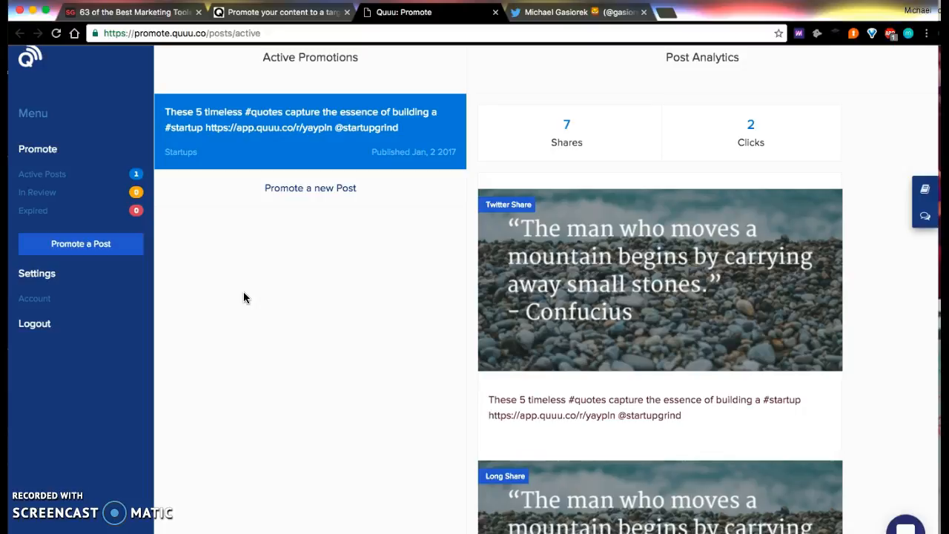
pyautogui.scroll(-5, 245, 296)
pyautogui.scroll(-1, 245, 297)
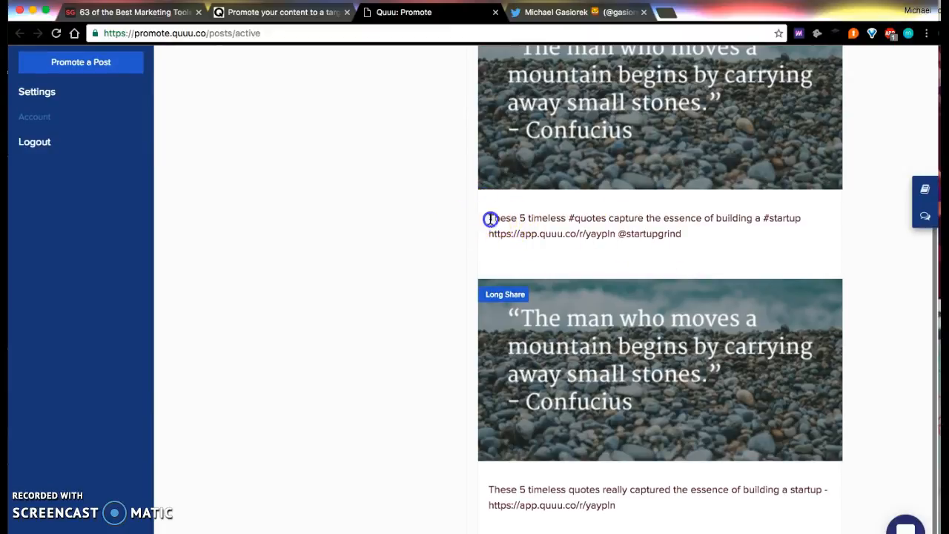
pyautogui.moveTo(489, 216); pyautogui.dragTo(740, 244)
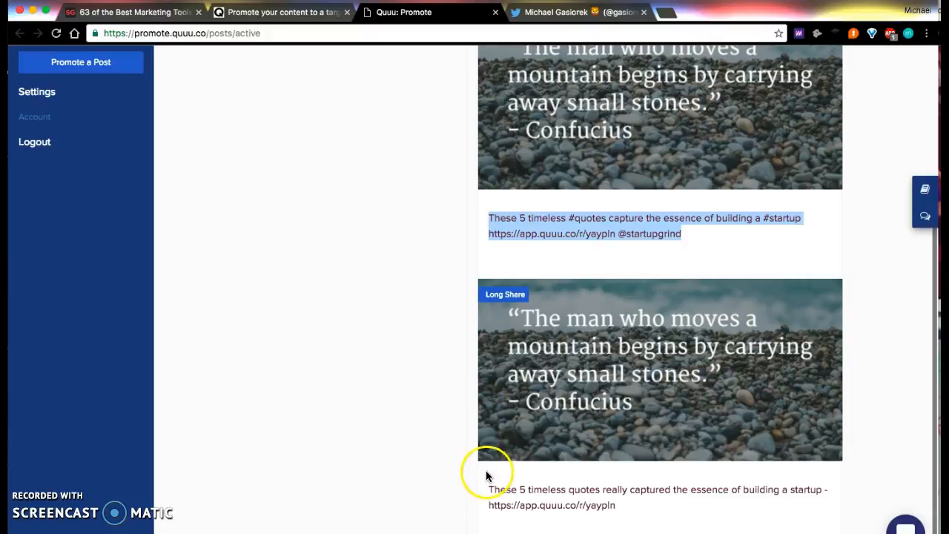
pyautogui.moveTo(488, 486); pyautogui.dragTo(680, 501)
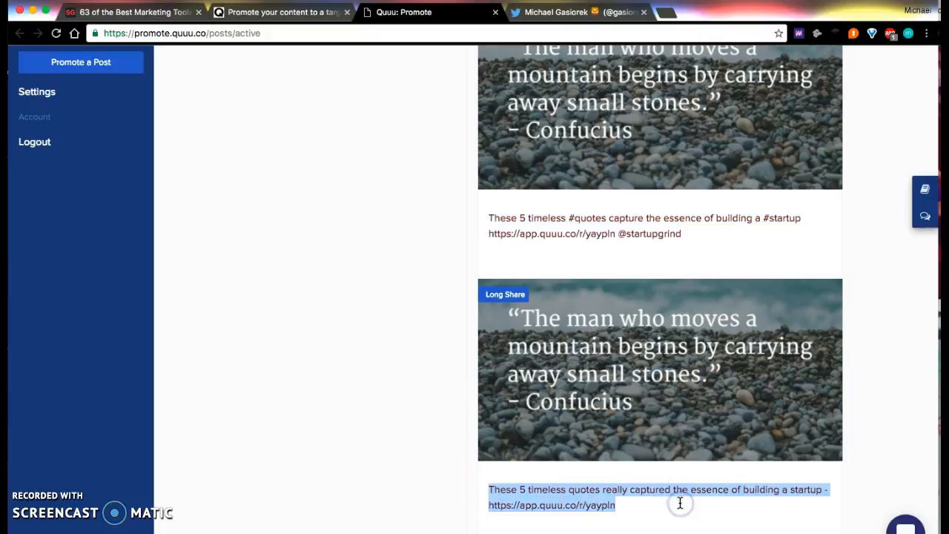
pyautogui.click(345, 428)
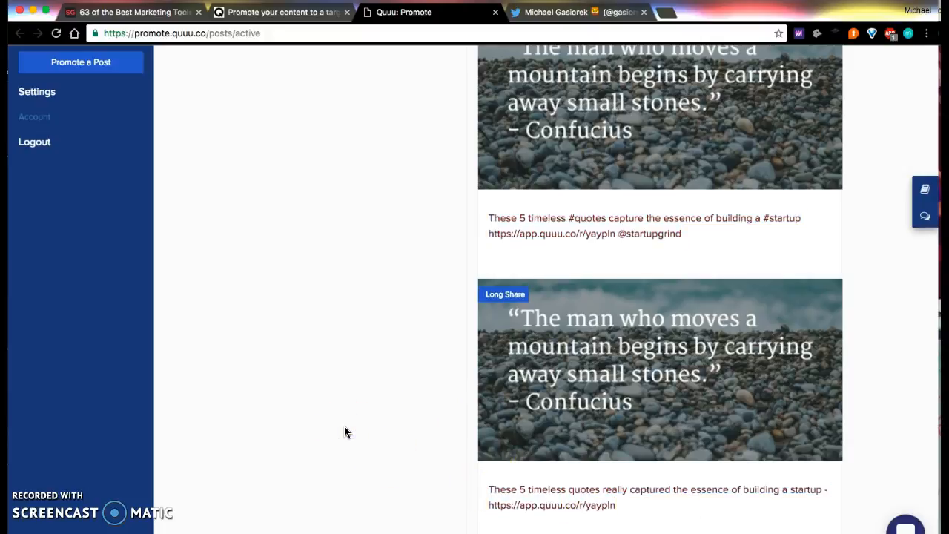
pyautogui.scroll(3, 229, 243)
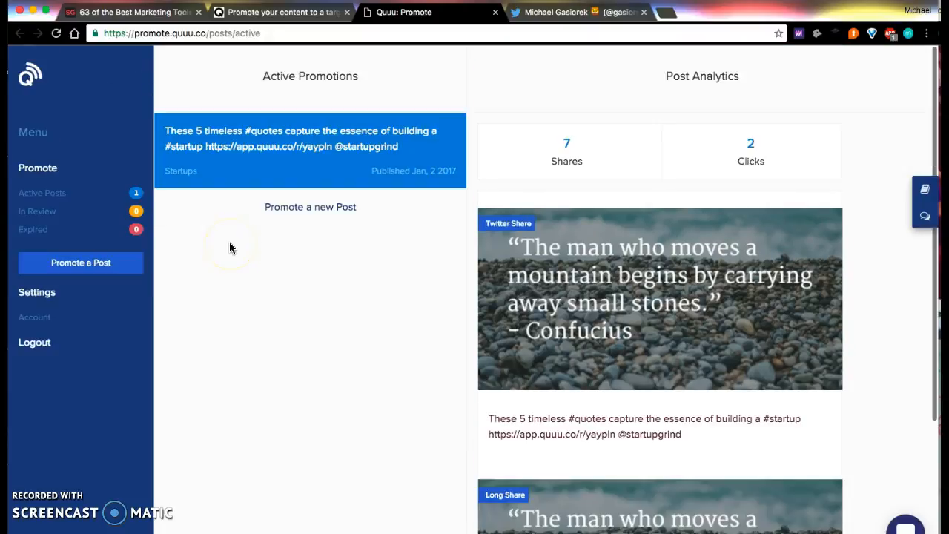
# Step: Switch to the Startup Grind article "63 of the Best Marketing Tools for Startups" and copy its web address
pyautogui.click(139, 13)
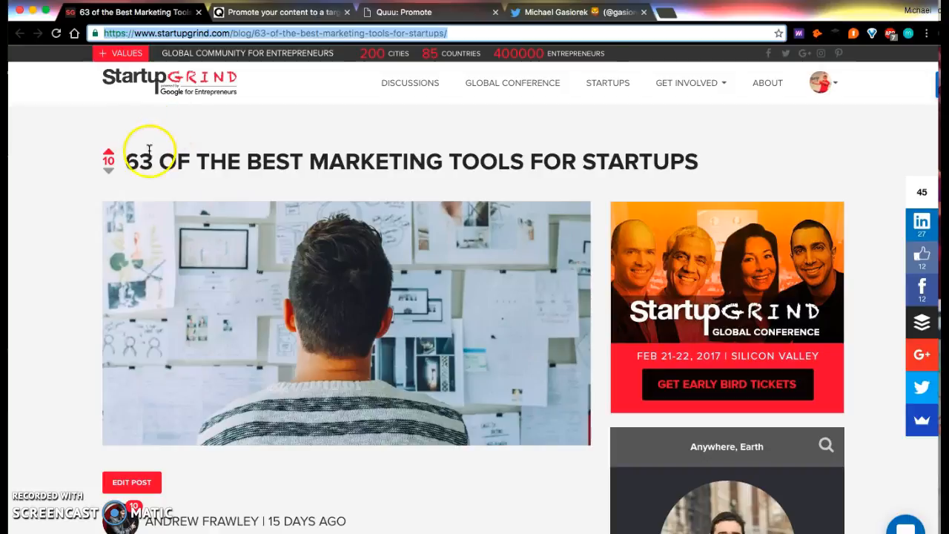
pyautogui.click(313, 31)
pyautogui.click(313, 31)
pyautogui.press('super+c')
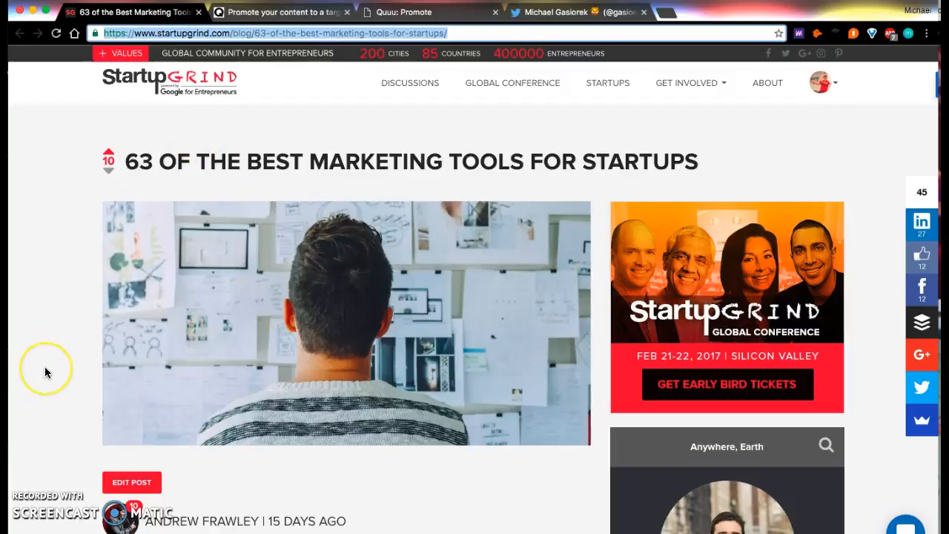
# Step: Look through the marketing tools article from the introduction to the closing section, and return to its title
pyautogui.scroll(-2, 44, 366)
pyautogui.scroll(-1, 45, 367)
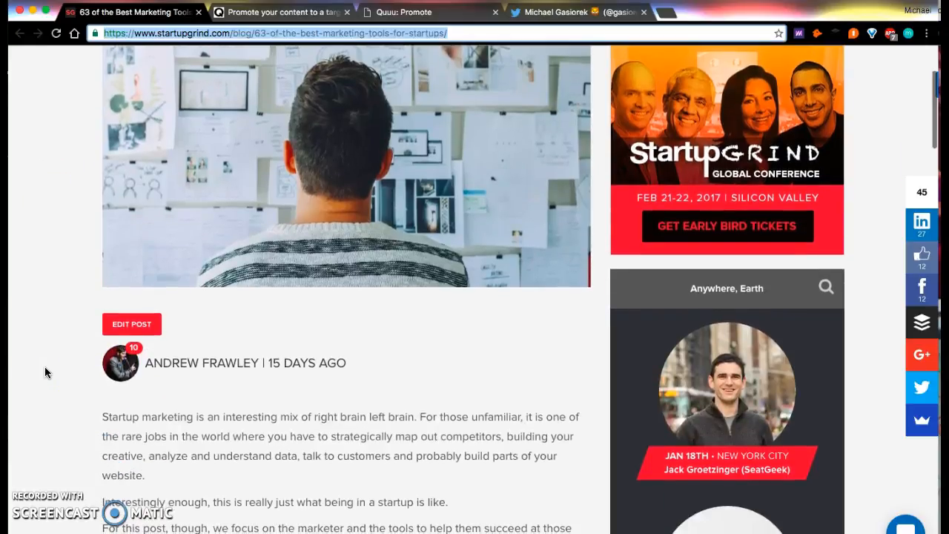
pyautogui.scroll(-2, 67, 433)
pyautogui.scroll(-1, 67, 433)
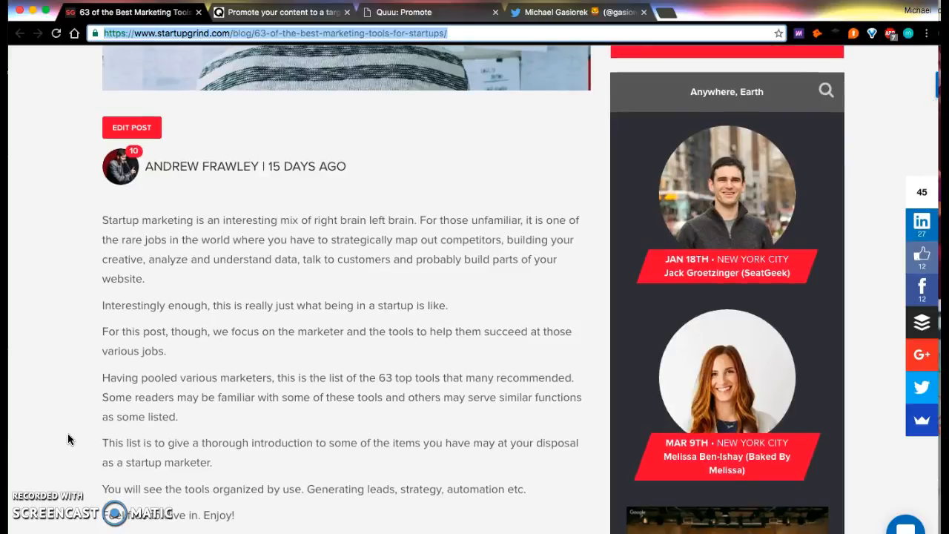
pyautogui.scroll(-1, 67, 439)
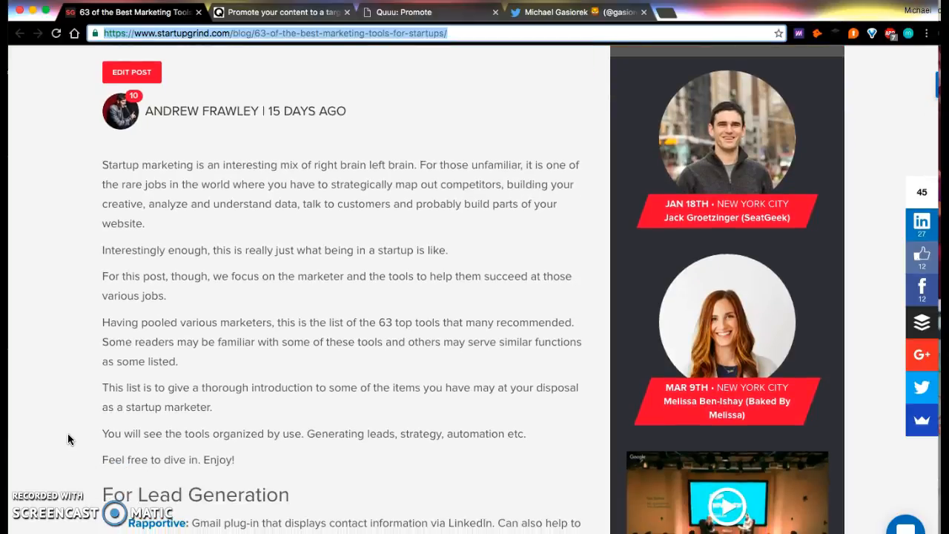
pyautogui.scroll(-5, 68, 440)
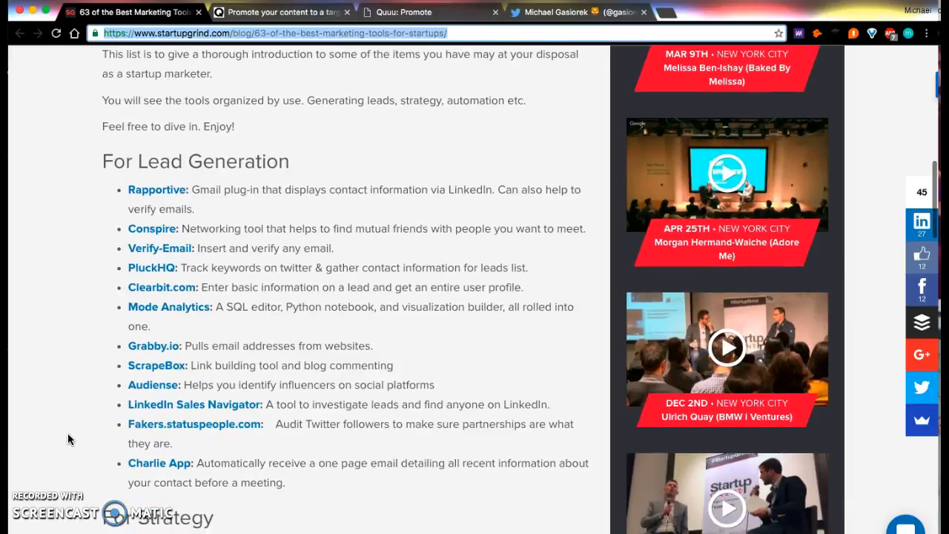
pyautogui.scroll(-6, 272, 255)
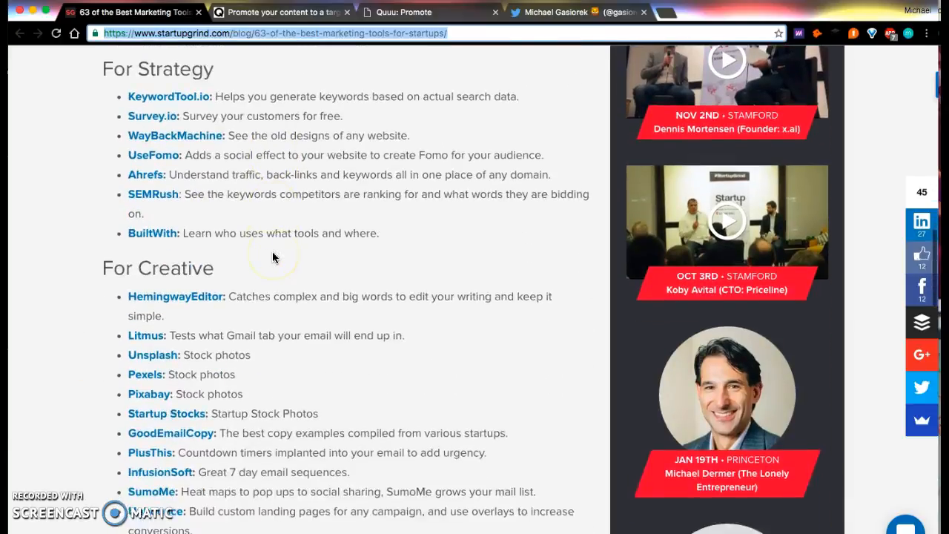
pyautogui.scroll(-1, 272, 257)
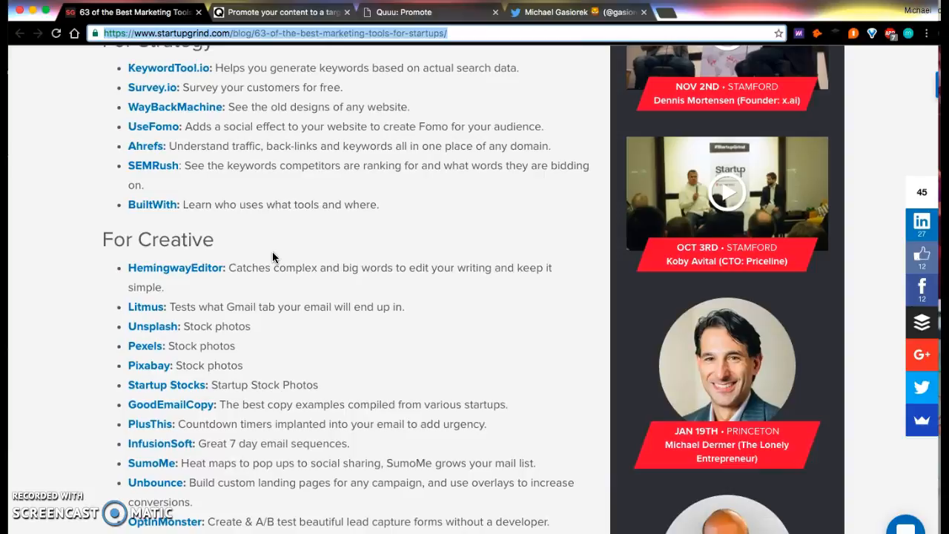
pyautogui.scroll(-10, 272, 257)
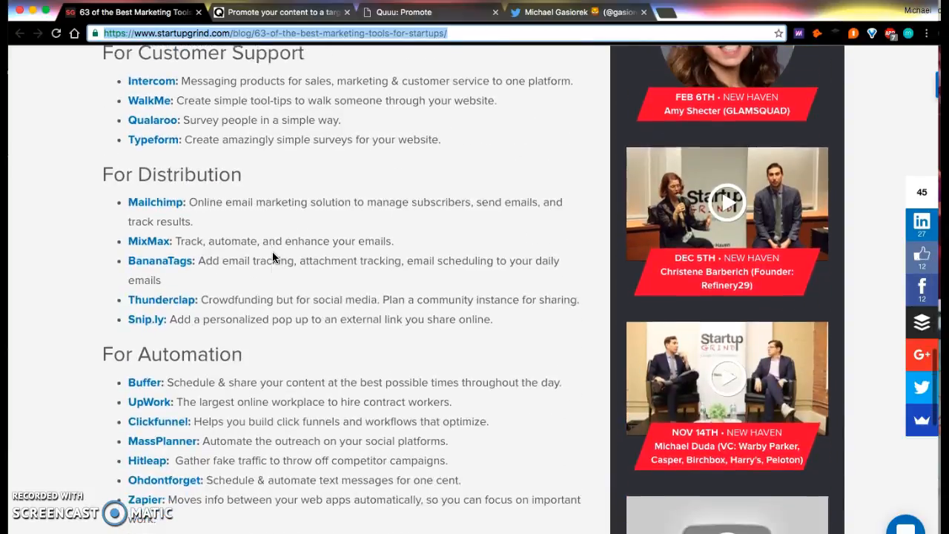
pyautogui.scroll(-4, 272, 257)
pyautogui.scroll(-2, 272, 257)
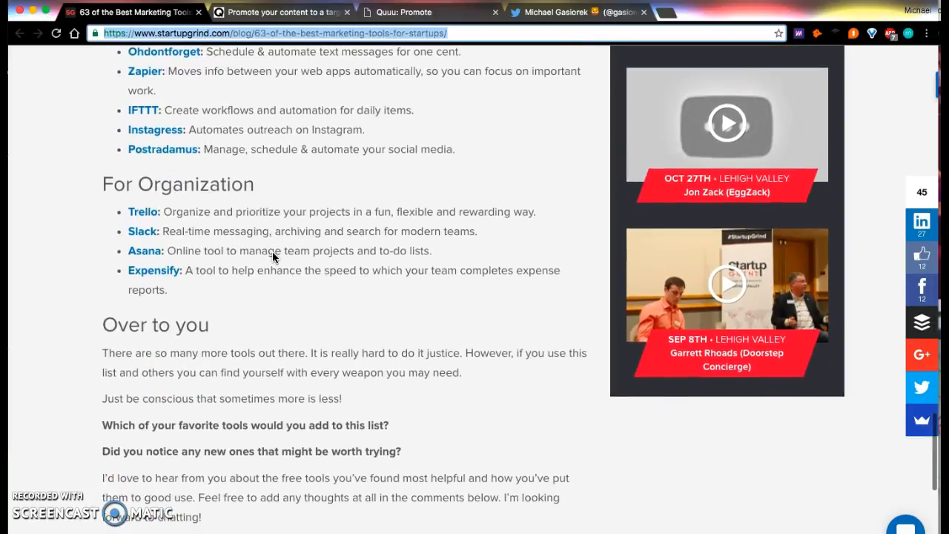
pyautogui.scroll(-1, 272, 256)
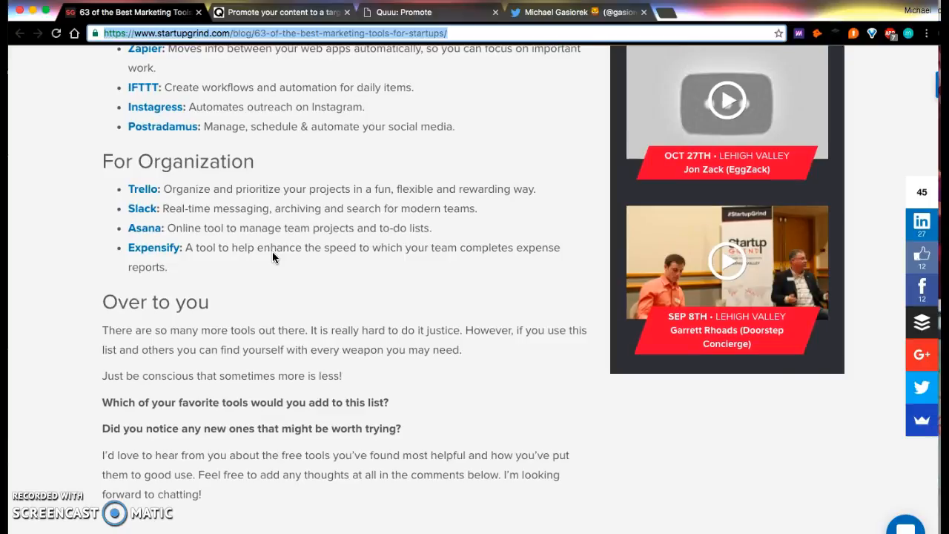
pyautogui.scroll(8, 272, 257)
pyautogui.click(402, 255)
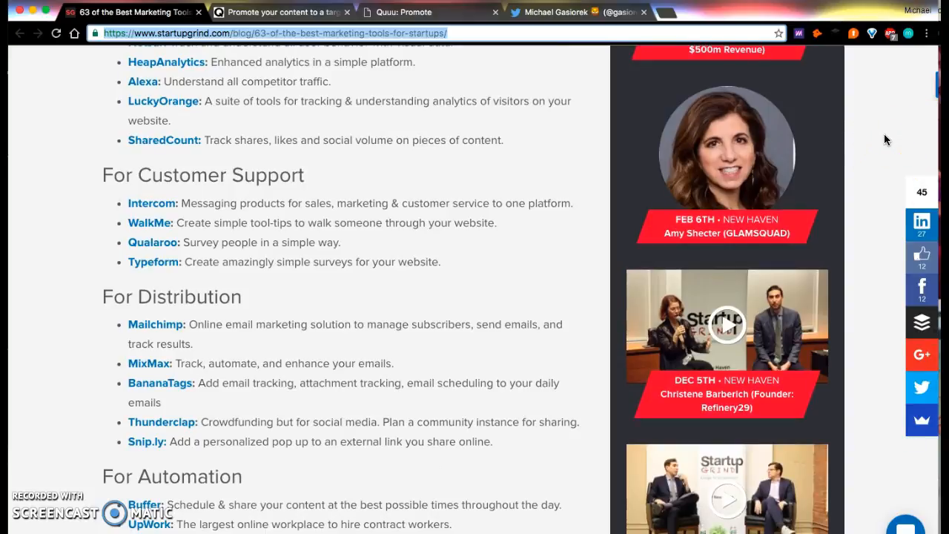
pyautogui.scroll(20, 884, 140)
pyautogui.scroll(10, 884, 139)
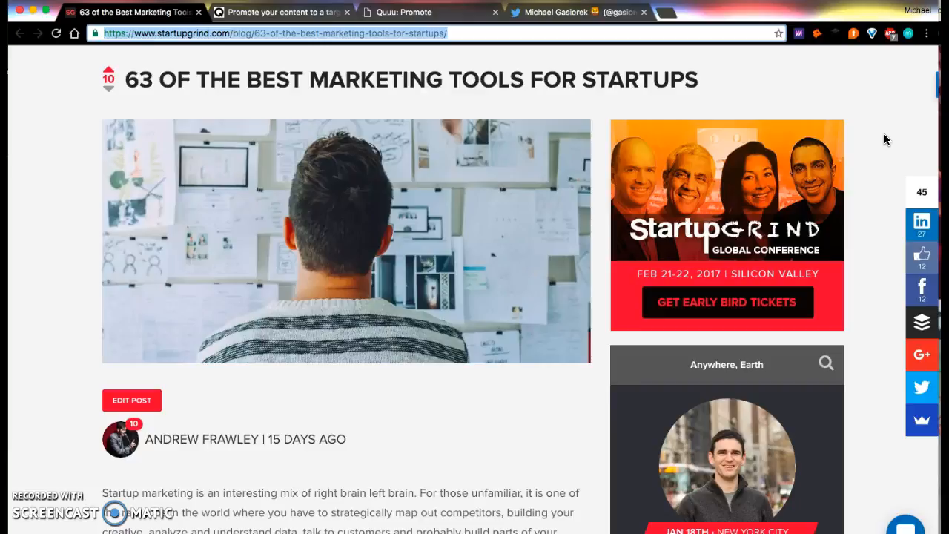
pyautogui.click(313, 12)
pyautogui.click(164, 17)
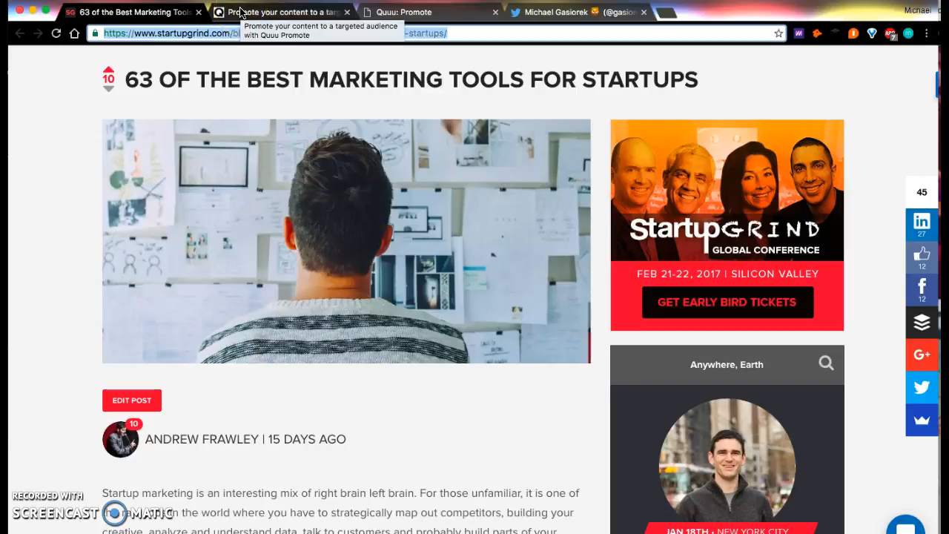
pyautogui.click(38, 132)
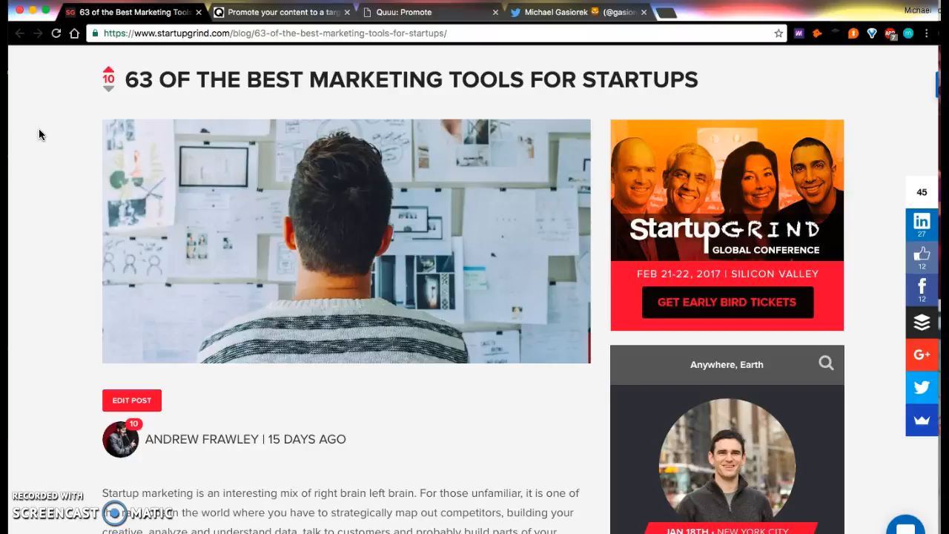
pyautogui.click(234, 12)
pyautogui.click(454, 12)
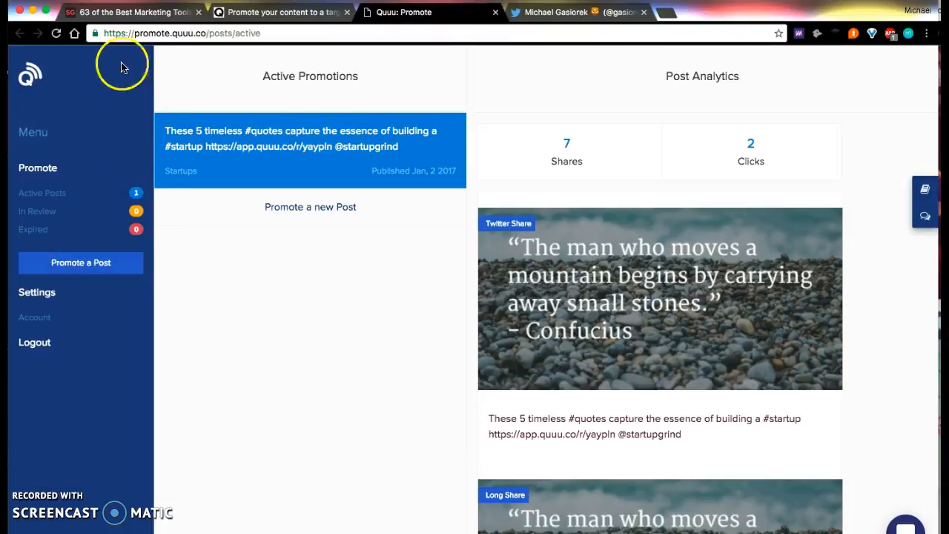
pyautogui.click(98, 264)
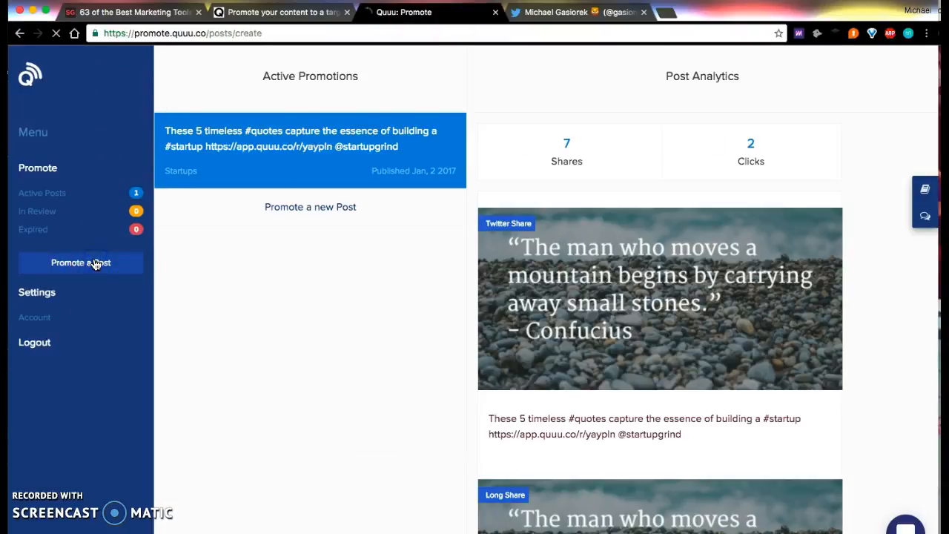
pyautogui.click(207, 168)
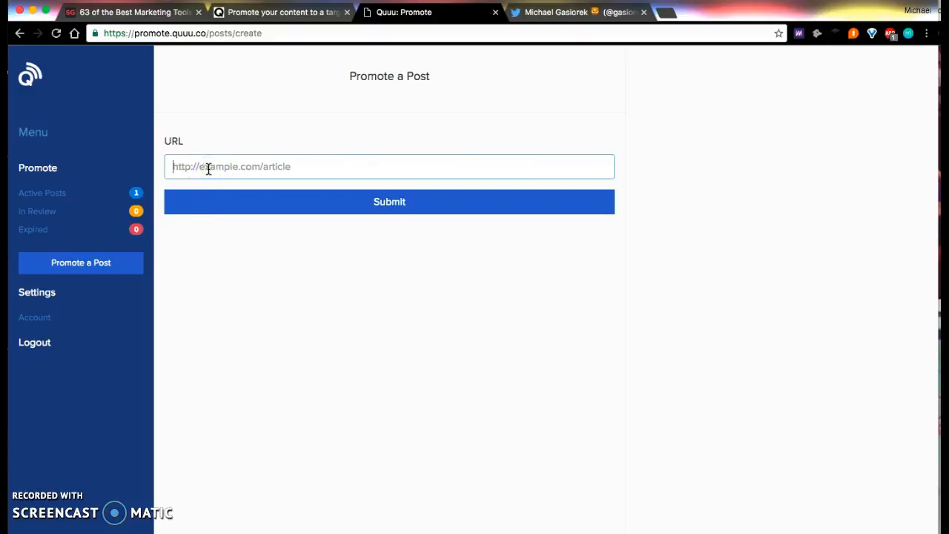
pyautogui.press('super+v')
pyautogui.click(236, 202)
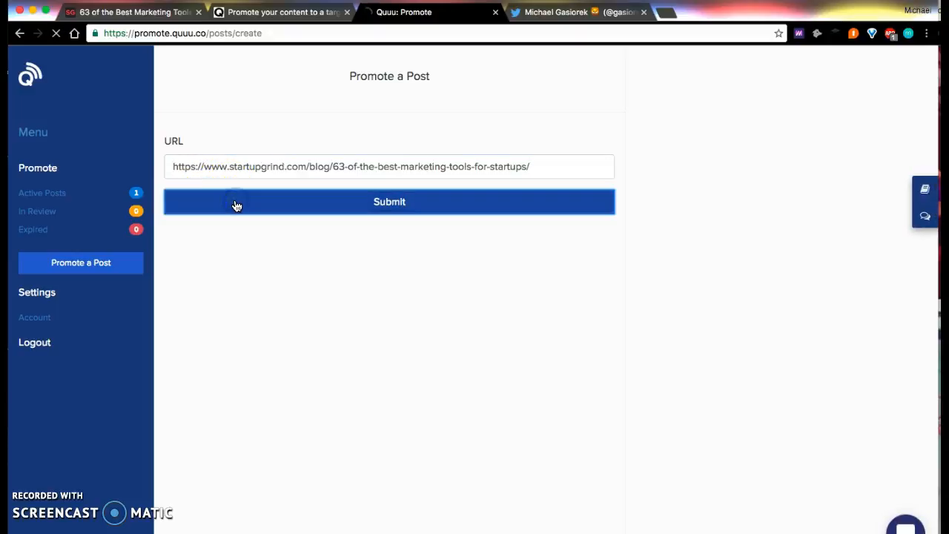
# Step: Examine the share form's instructions on hashtags and usernames, the prefilled Twitter Share and Long Share texts, and the Twitter character limit
pyautogui.click(246, 275)
pyautogui.scroll(-1, 246, 289)
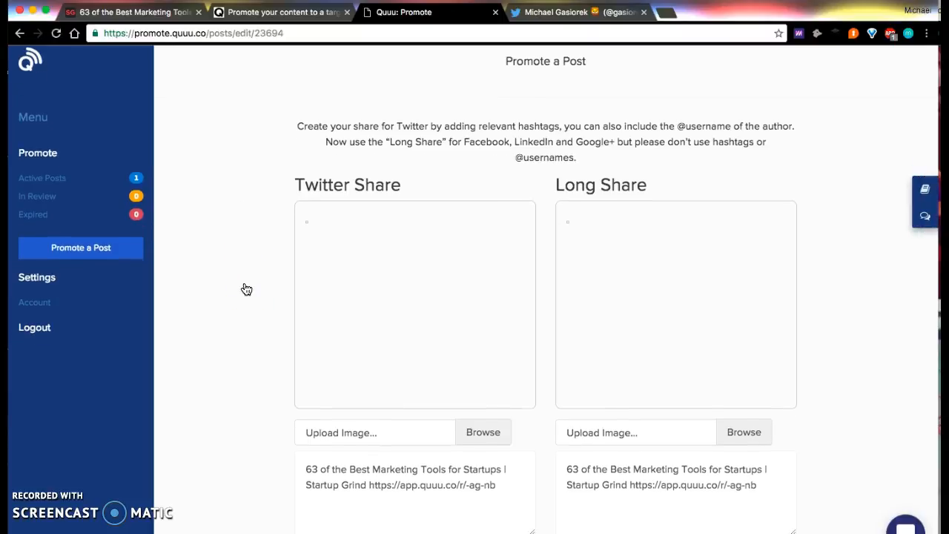
pyautogui.scroll(-1, 246, 289)
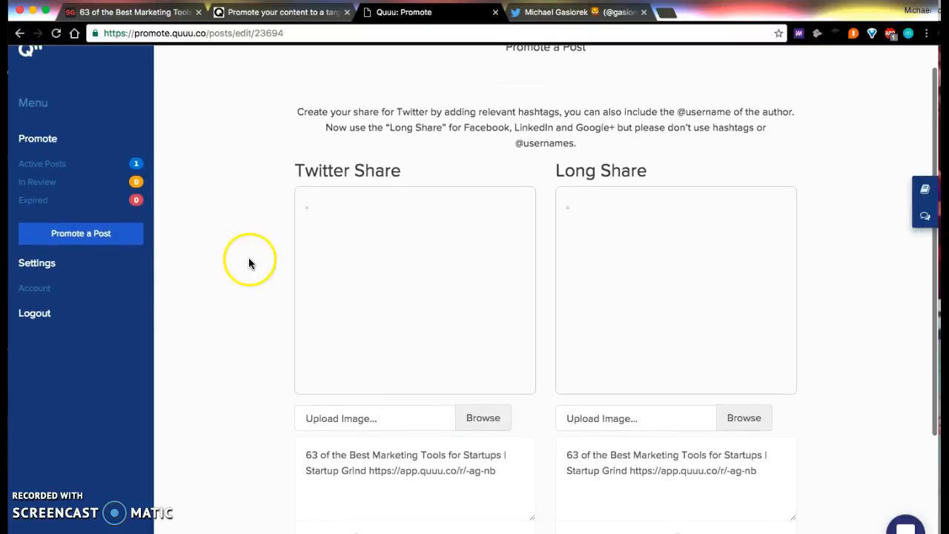
pyautogui.click(312, 245)
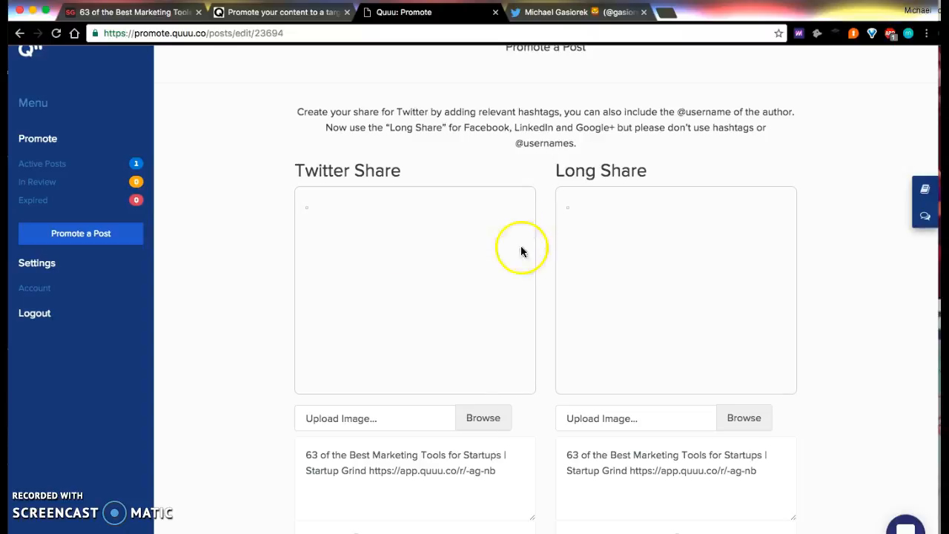
pyautogui.scroll(-1, 575, 369)
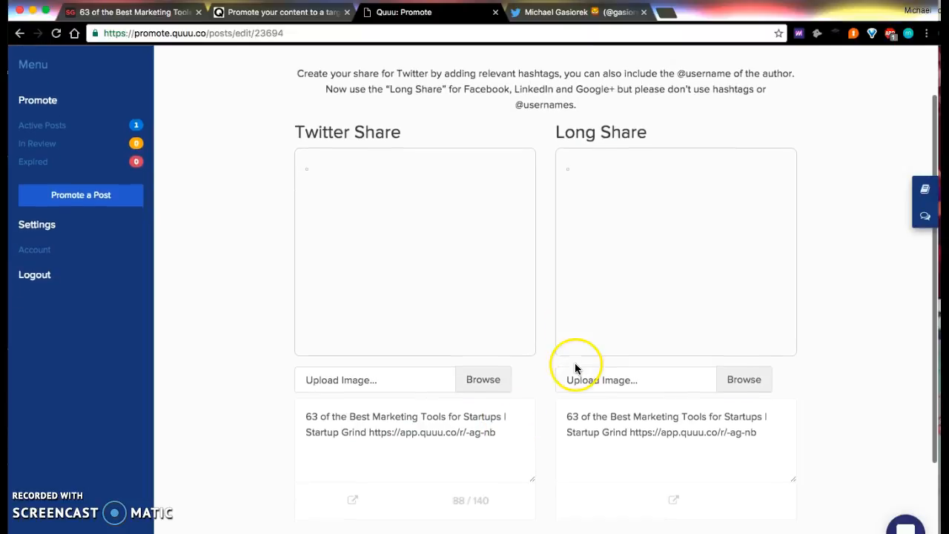
pyautogui.moveTo(453, 503); pyautogui.dragTo(498, 504)
pyautogui.click(498, 503)
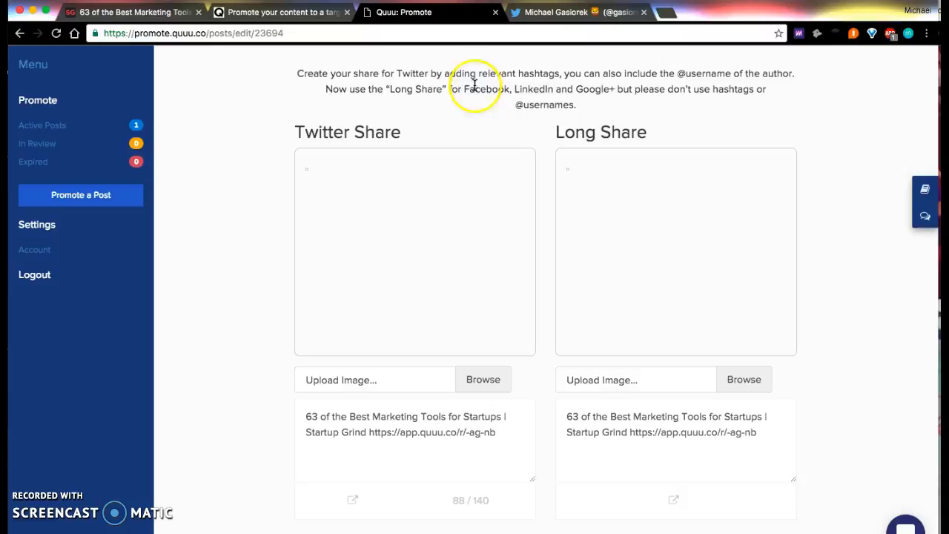
pyautogui.moveTo(464, 85); pyautogui.dragTo(618, 105)
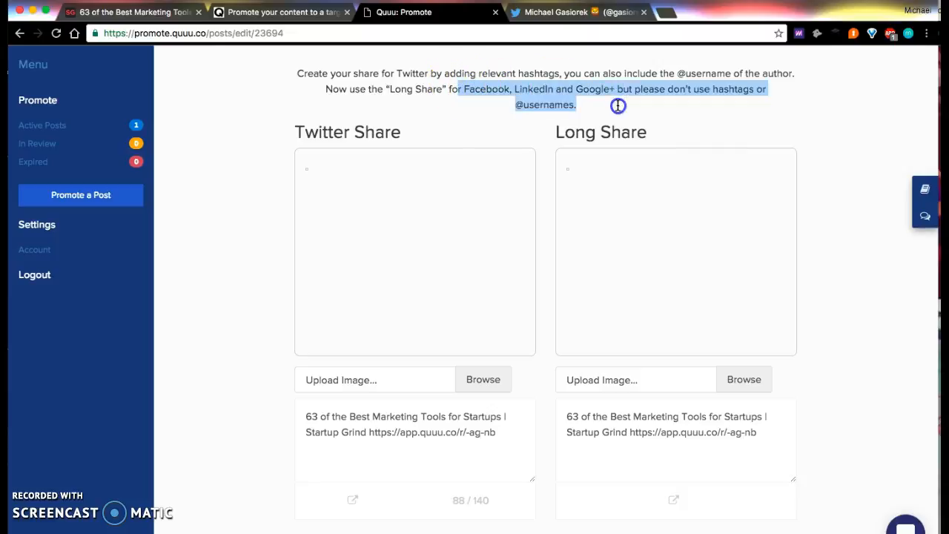
pyautogui.click(617, 105)
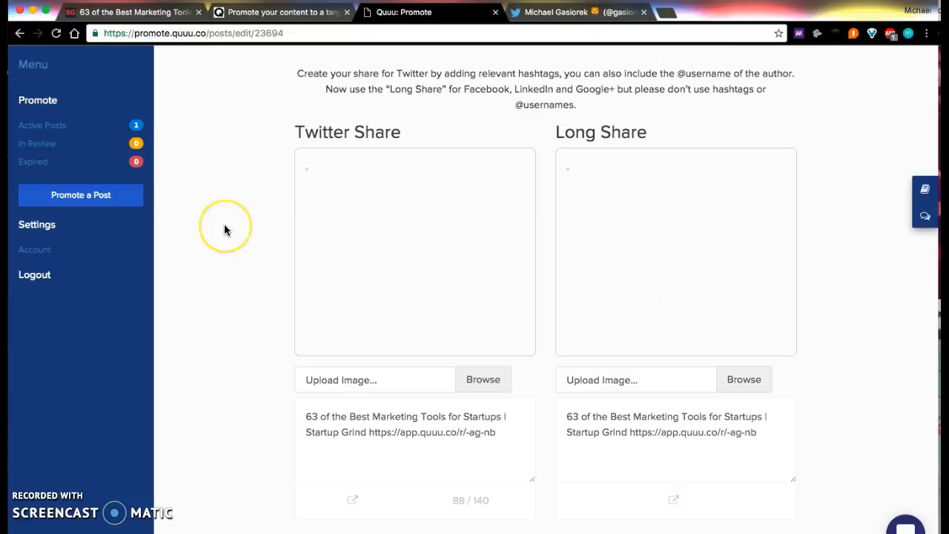
pyautogui.scroll(-1, 225, 230)
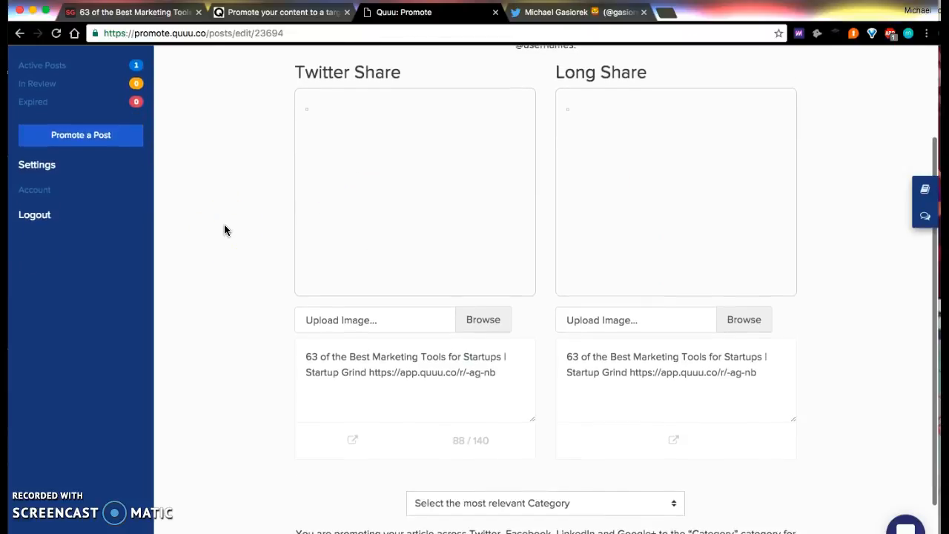
# Step: Check the article's header image, and upload its desktop screenshot "Screen Shot 2017-01-04 at 12.59.25 AM" as the Twitter Share image
pyautogui.click(175, 14)
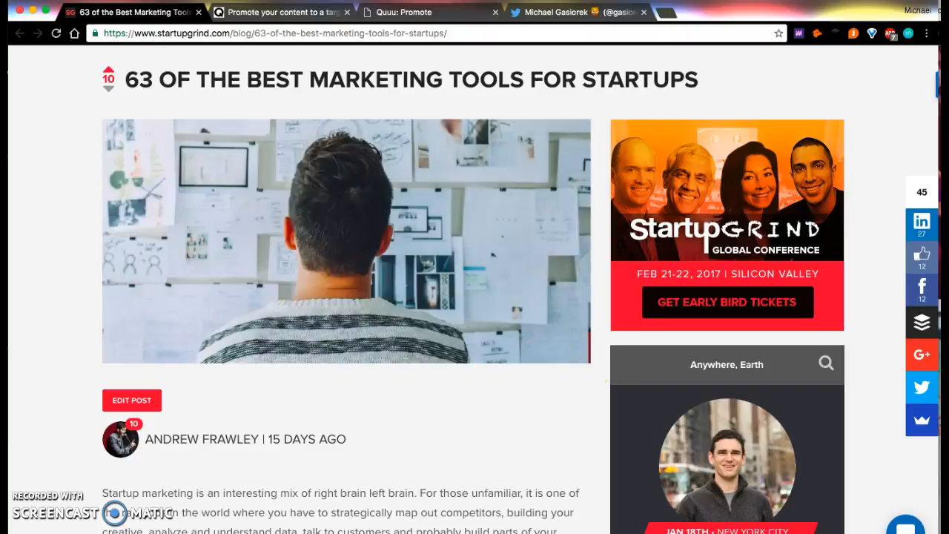
pyautogui.click(440, 15)
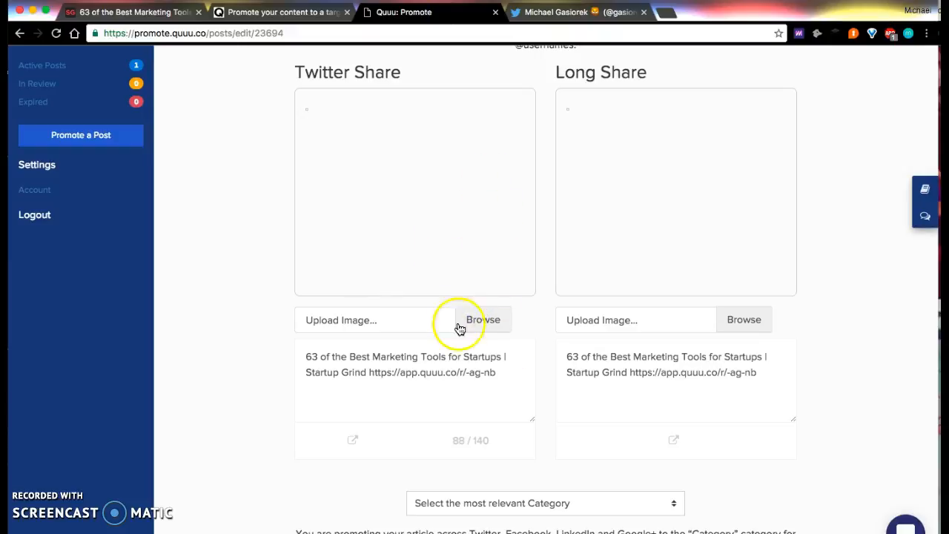
pyautogui.click(483, 327)
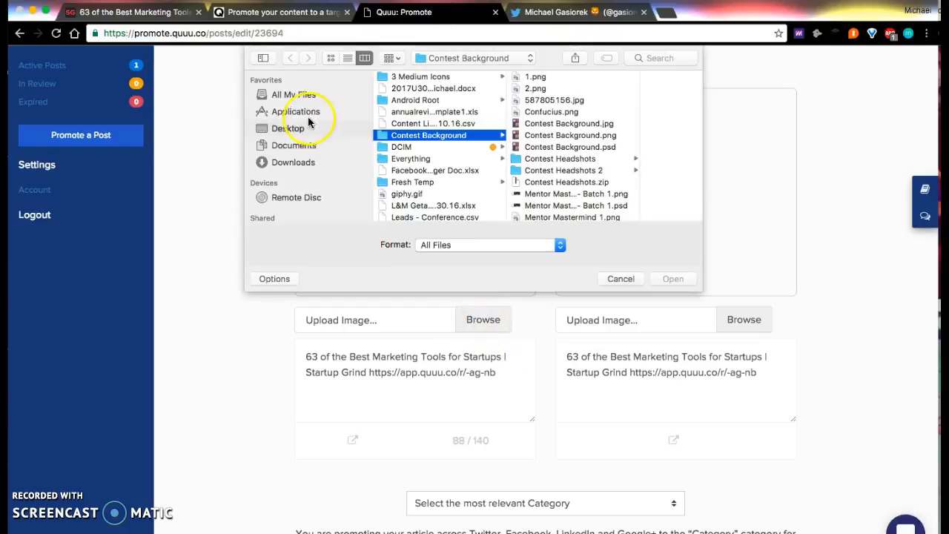
pyautogui.click(294, 129)
pyautogui.scroll(-10, 437, 152)
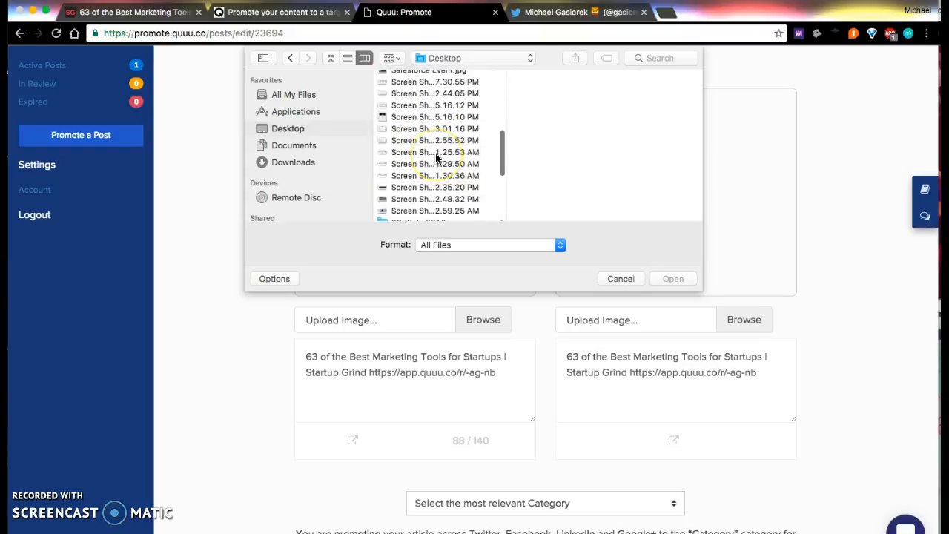
pyautogui.click(449, 125)
pyautogui.click(671, 279)
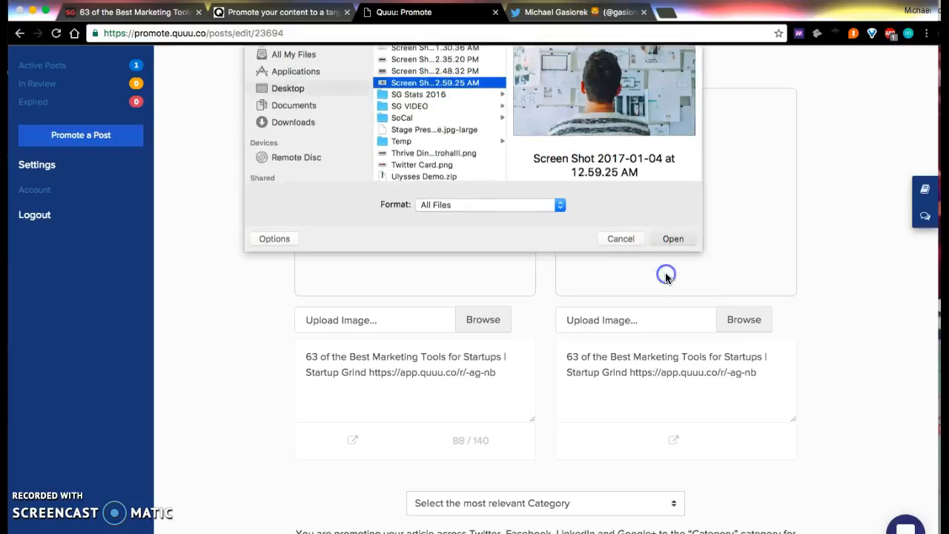
# Step: Upload the same screenshot of the article's header image from the Desktop as the Long Share image
pyautogui.click(753, 327)
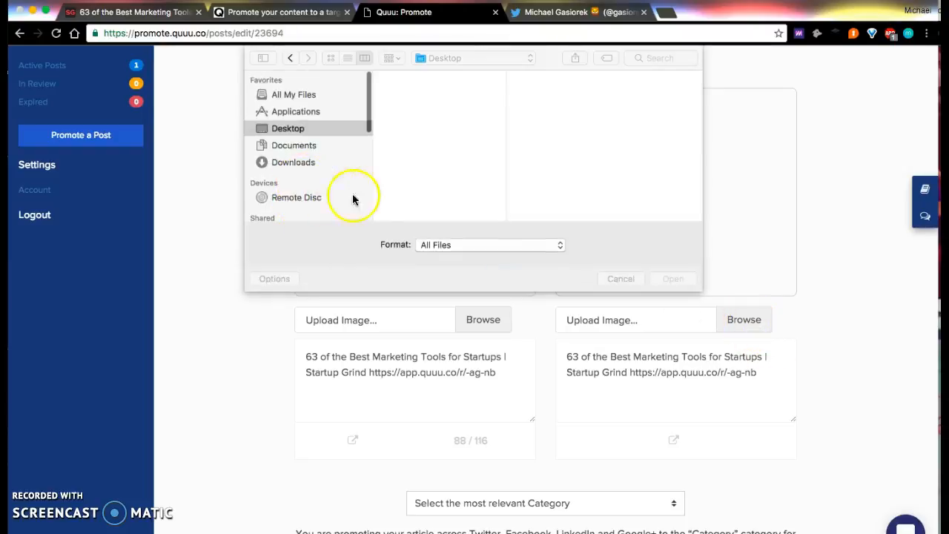
pyautogui.scroll(-10, 409, 178)
pyautogui.scroll(2, 409, 178)
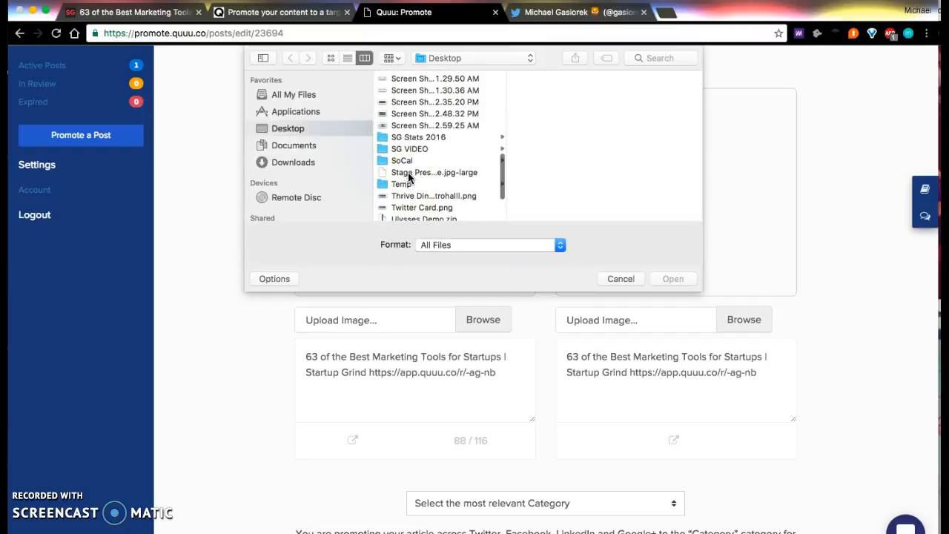
pyautogui.click(444, 126)
pyautogui.click(673, 278)
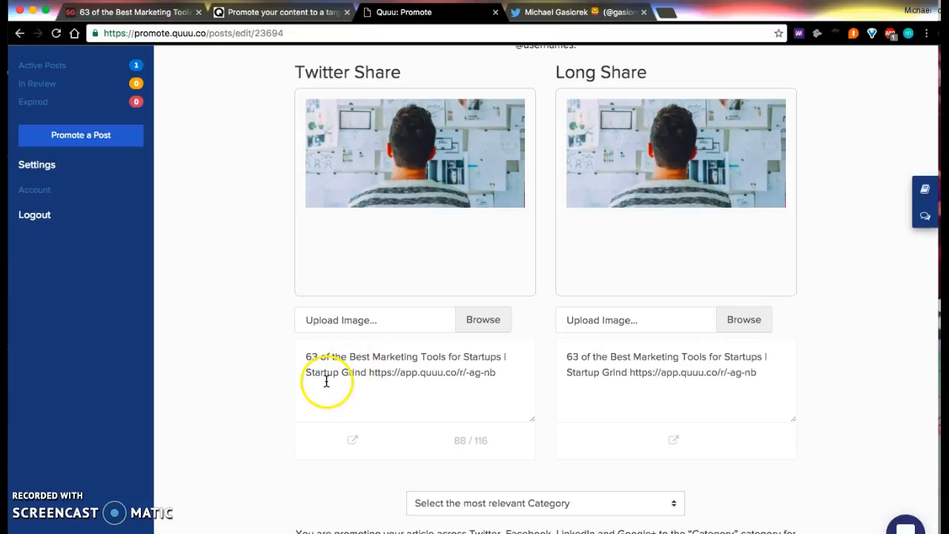
pyautogui.click(308, 355)
pyautogui.moveTo(307, 355); pyautogui.dragTo(507, 356)
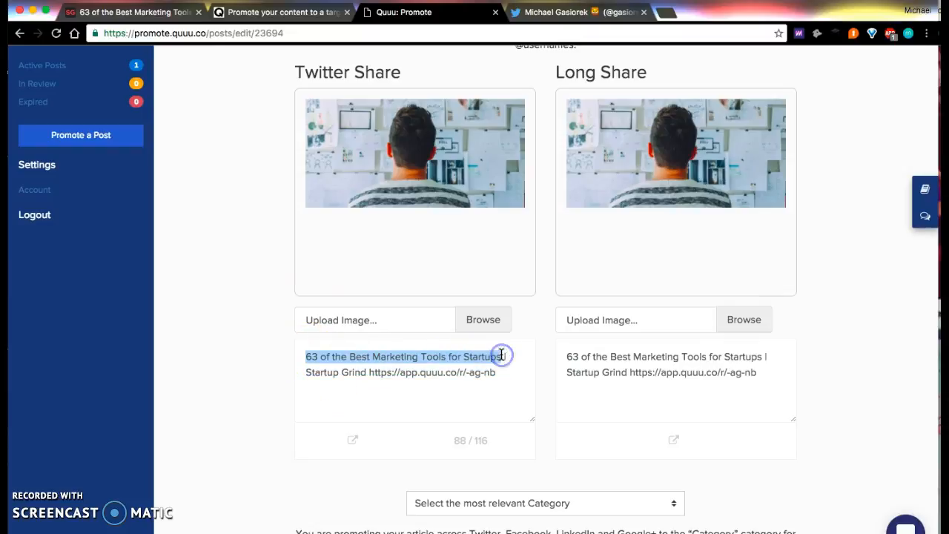
pyautogui.click(502, 355)
pyautogui.click(306, 371)
pyautogui.write('@')
pyautogui.click(351, 373)
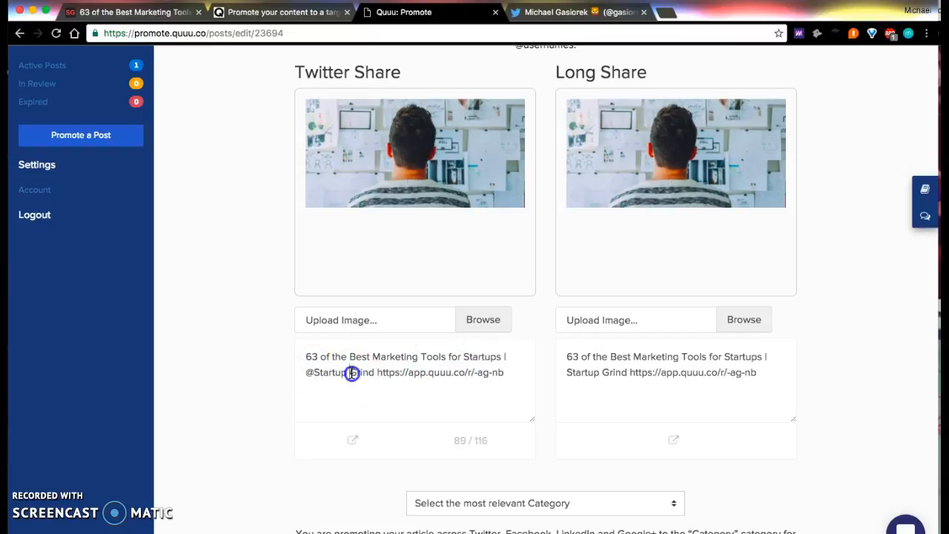
pyautogui.press('BackSpace')
pyautogui.doubleClick(363, 375)
pyautogui.press('super+c')
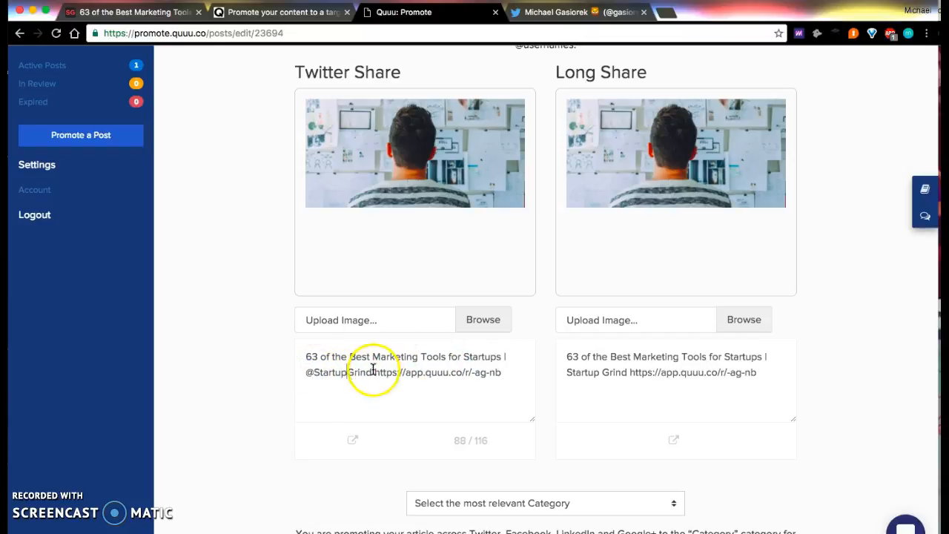
pyautogui.press('BackSpace')
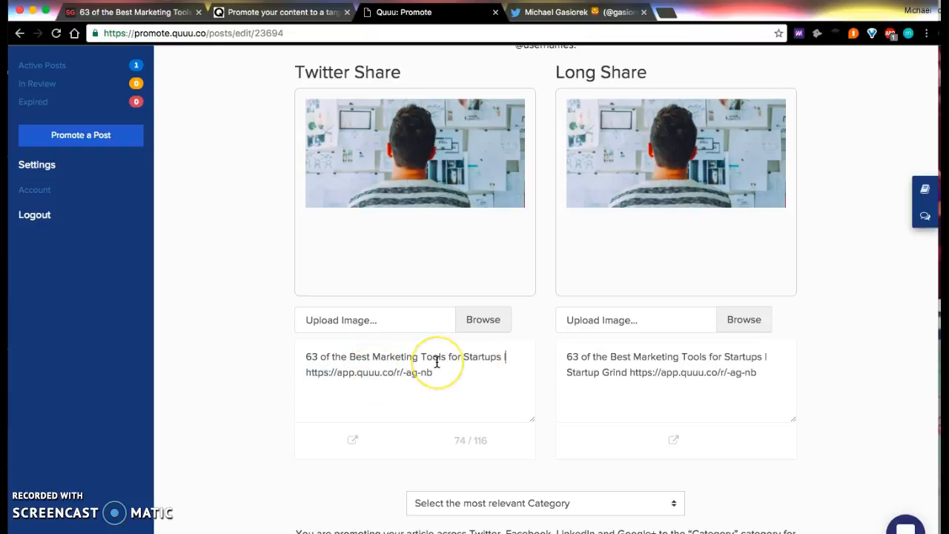
# Step: Make #Marketing and #Startups hashtags in the Twitter Share text and remove the vertical bar after the title
pyautogui.click(375, 356)
pyautogui.write('#')
pyautogui.click(470, 357)
pyautogui.write('#')
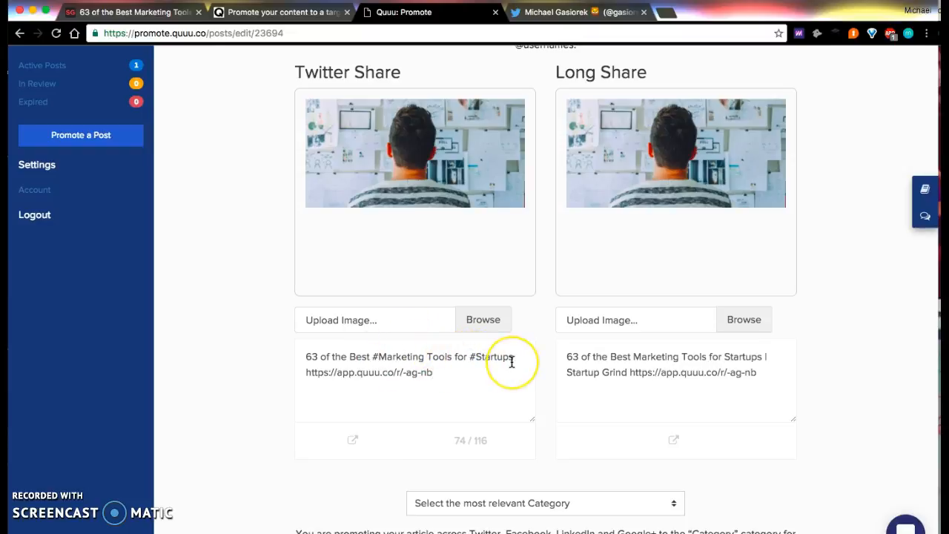
pyautogui.moveTo(513, 358); pyautogui.dragTo(386, 346)
pyautogui.click(473, 369)
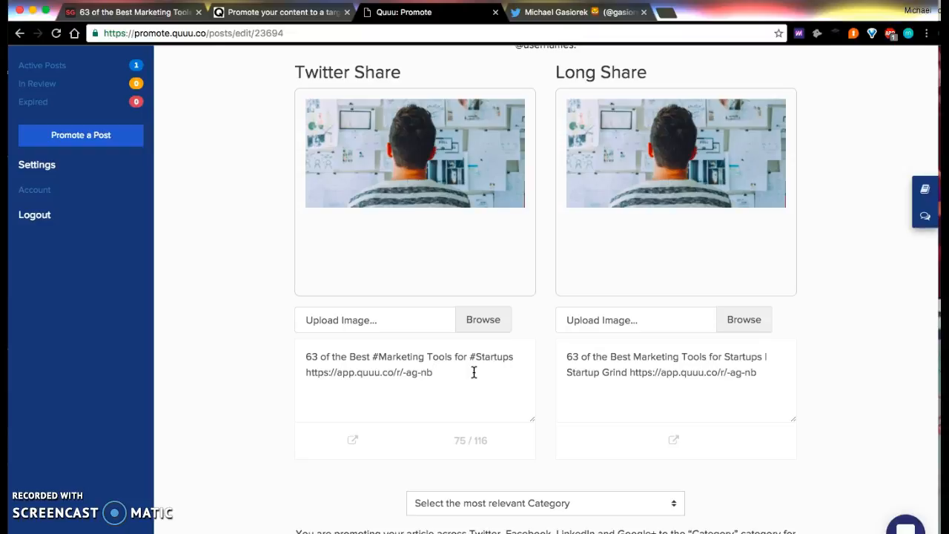
pyautogui.click(421, 346)
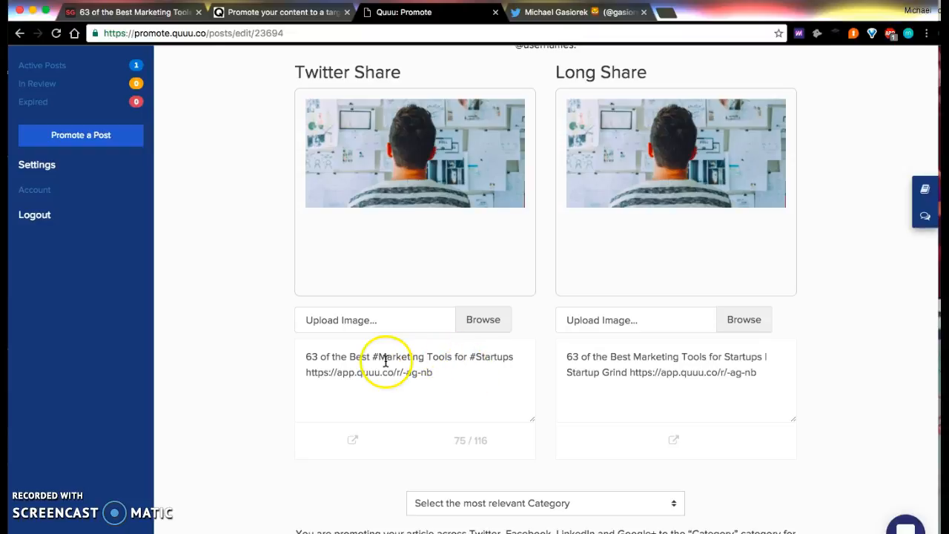
pyautogui.click(305, 356)
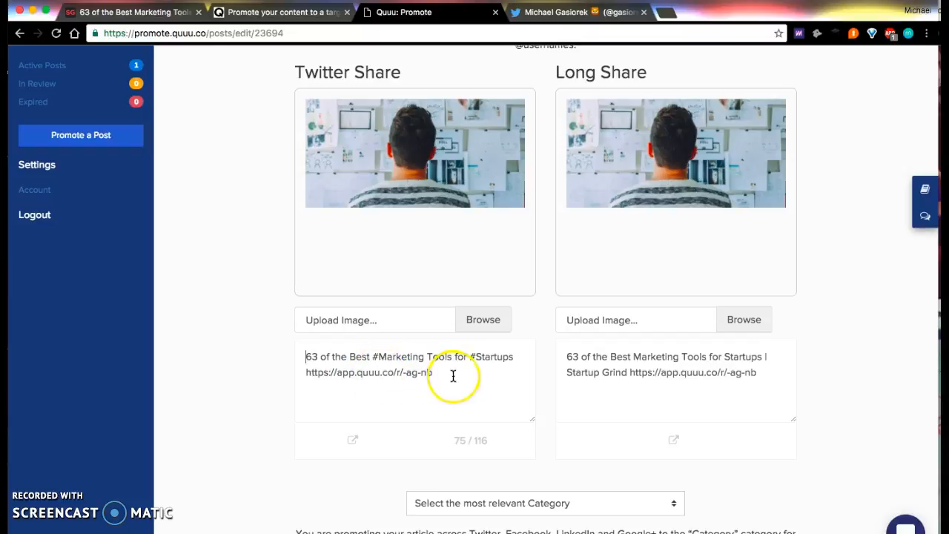
pyautogui.keyDown('shift'); pyautogui.click(527, 357); pyautogui.keyUp('shift')
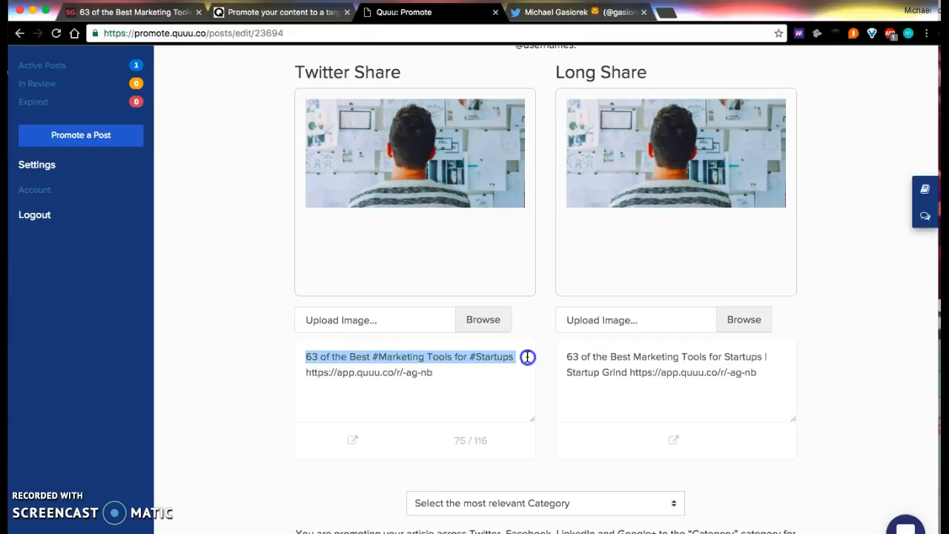
pyautogui.click(516, 373)
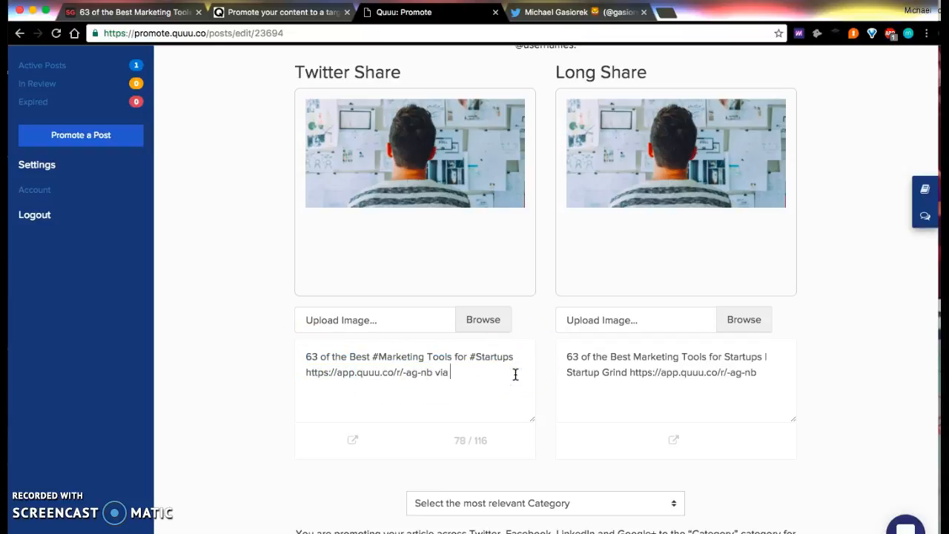
pyautogui.press('super+v')
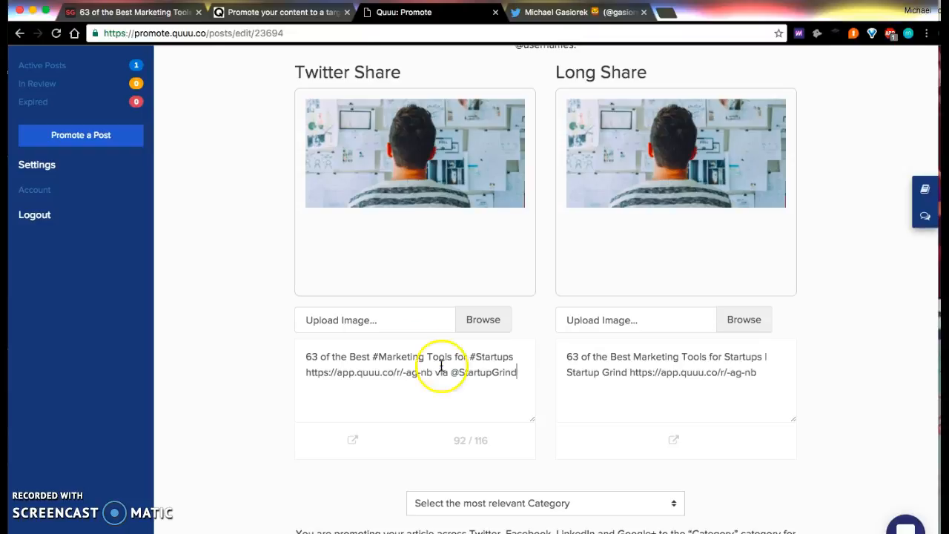
# Step: Return to the marketing tools article and open its author's Startup Grind profile
pyautogui.click(132, 12)
pyautogui.scroll(-3, 223, 333)
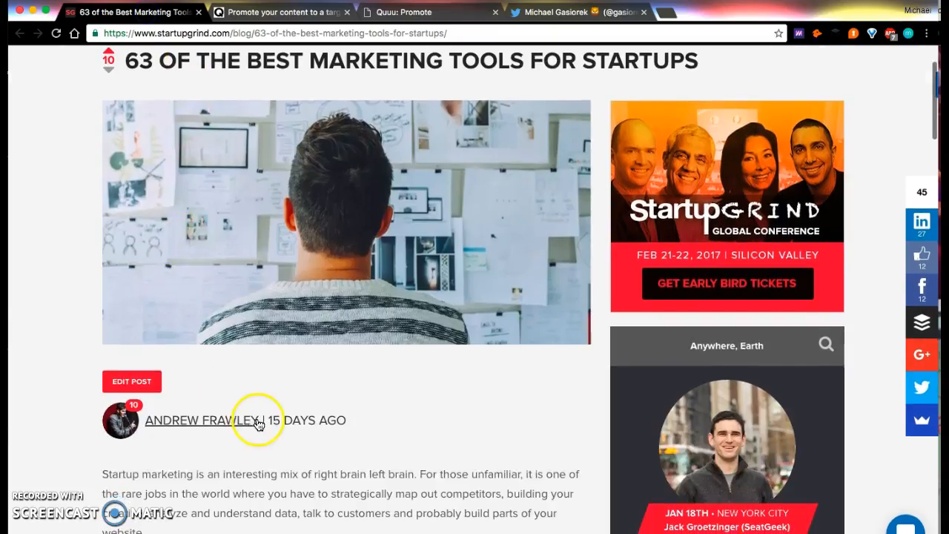
pyautogui.click(246, 420)
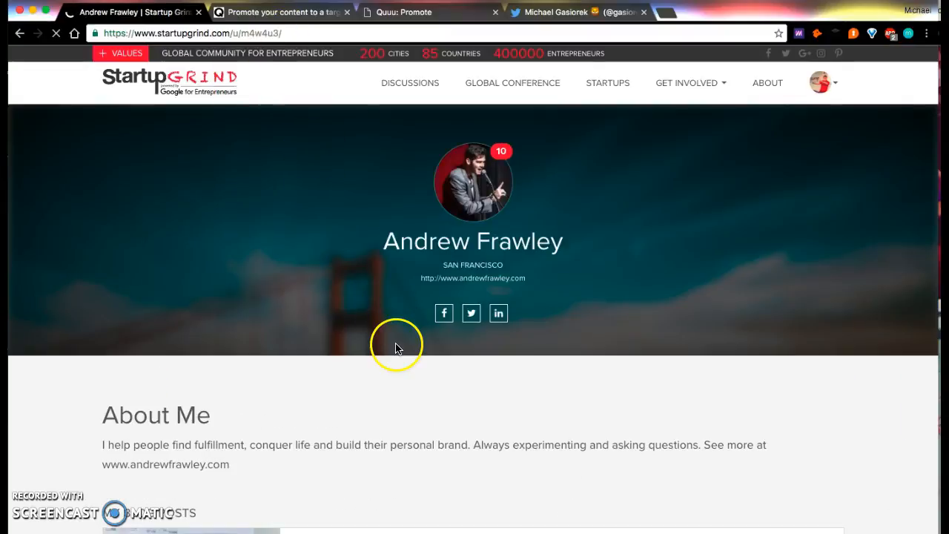
pyautogui.scroll(-2, 415, 326)
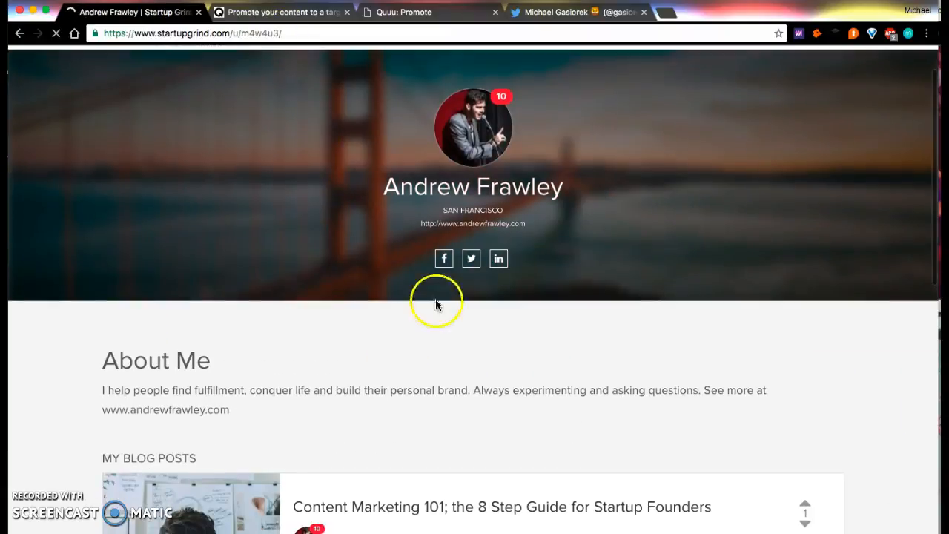
# Step: Copy the Twitter link from the author's profile and take the author's handle from that address
pyautogui.rightClick(471, 267)
pyautogui.click(517, 323)
pyautogui.click(360, 30)
pyautogui.press('super+v')
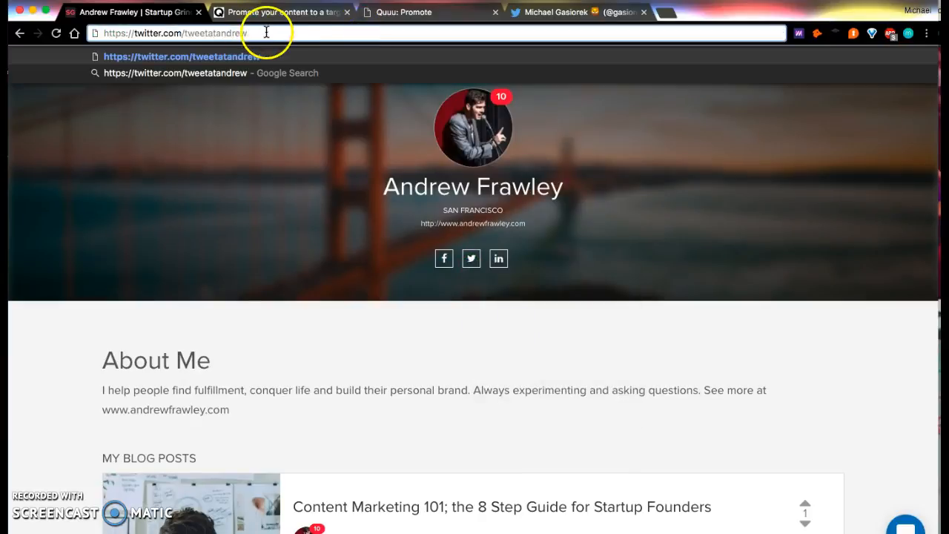
pyautogui.moveTo(237, 33); pyautogui.dragTo(184, 31)
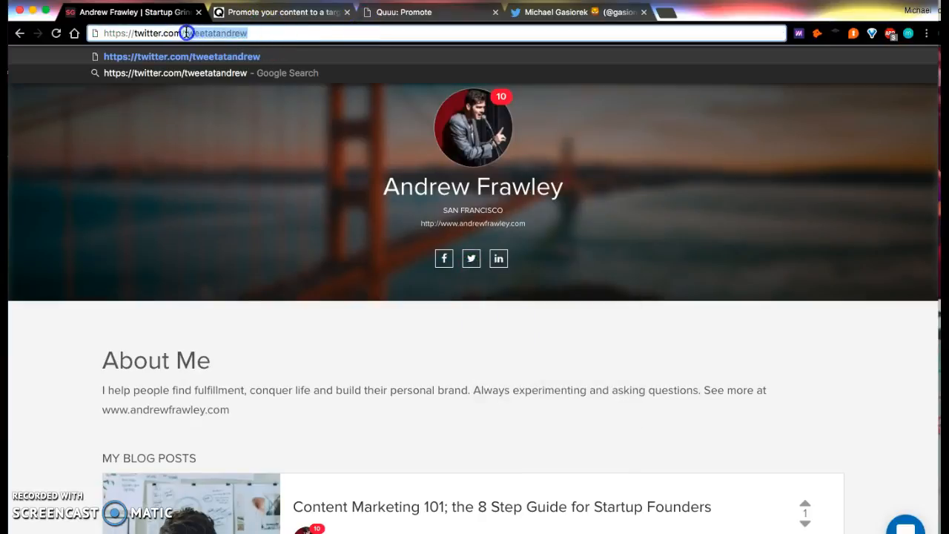
pyautogui.press('BackSpace')
pyautogui.click(543, 15)
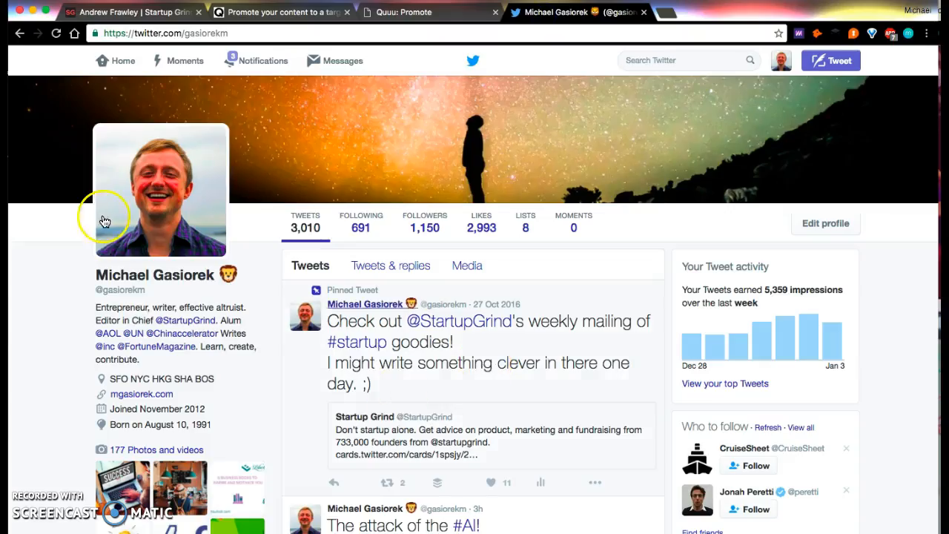
pyautogui.click(378, 14)
pyautogui.click(452, 375)
pyautogui.press('BackSpace')
pyautogui.press('BackSpace')
pyautogui.press('BackSpace')
pyautogui.press('BackSpace')
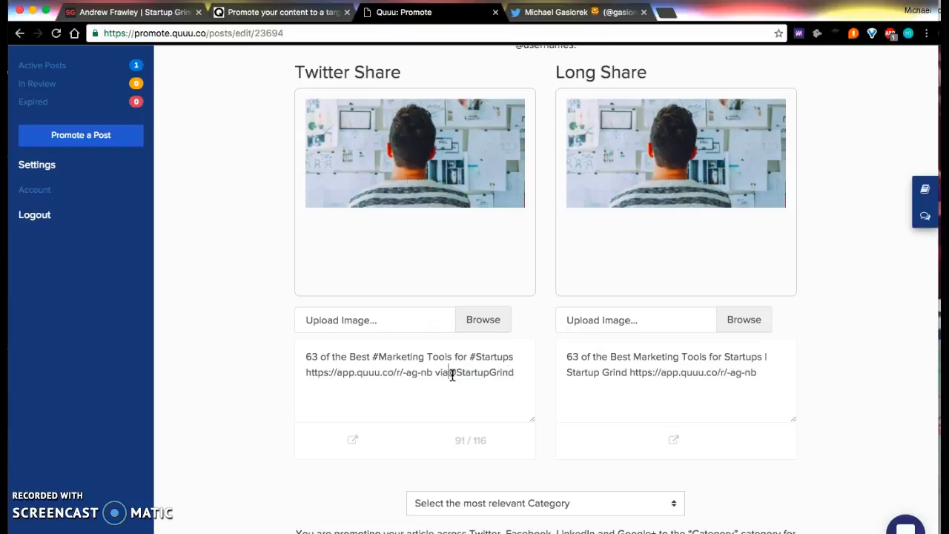
pyautogui.write('by @tweetatandrew for')
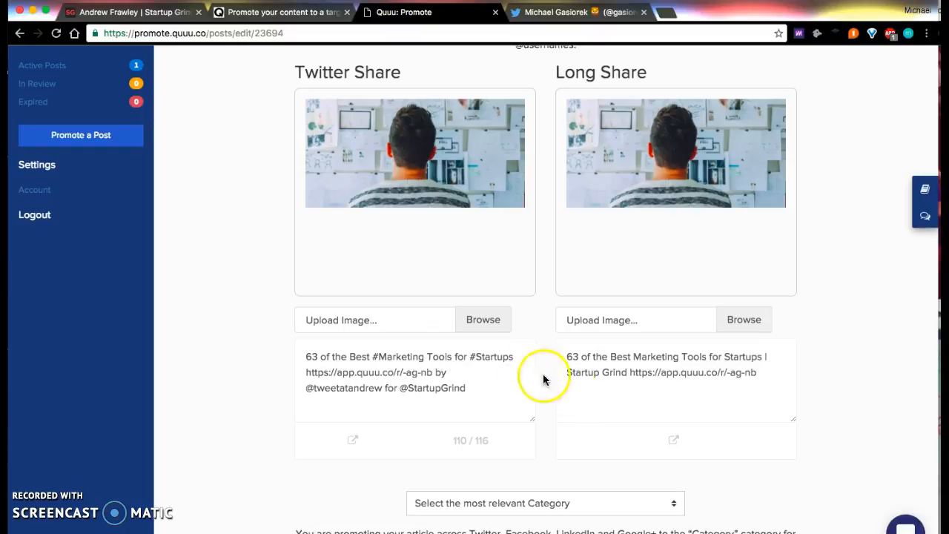
# Step: Insert "Here are our favorite" at the start of the Long Share text, before the article title
pyautogui.click(460, 398)
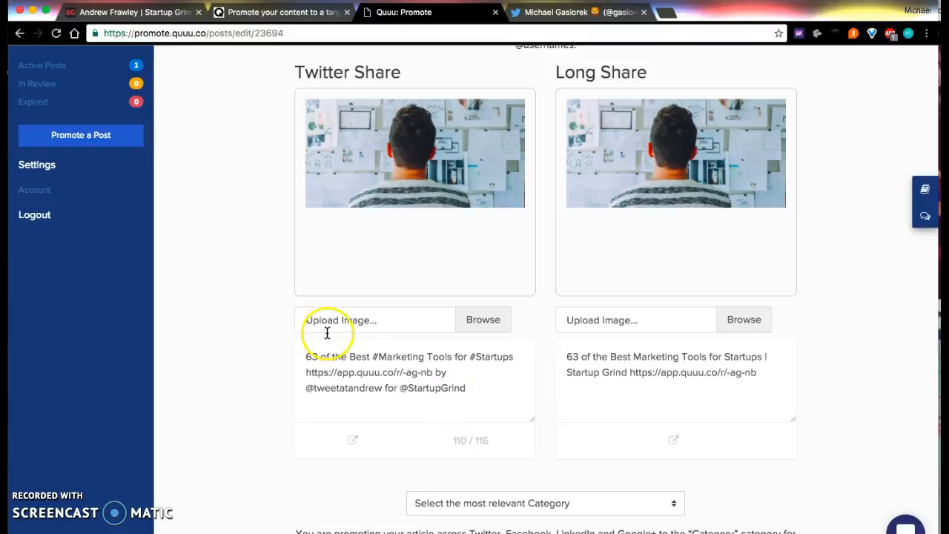
pyautogui.click(606, 382)
pyautogui.click(565, 356)
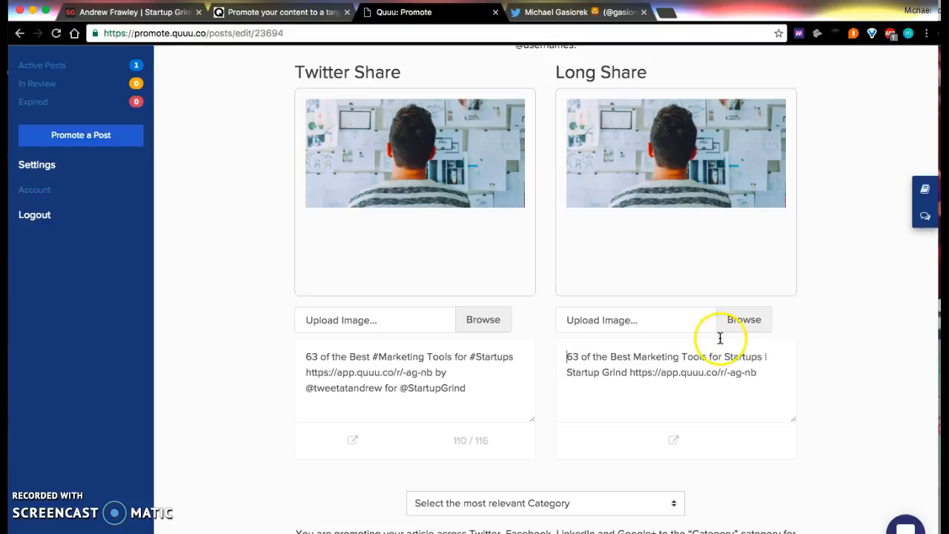
pyautogui.click(771, 356)
pyautogui.click(560, 356)
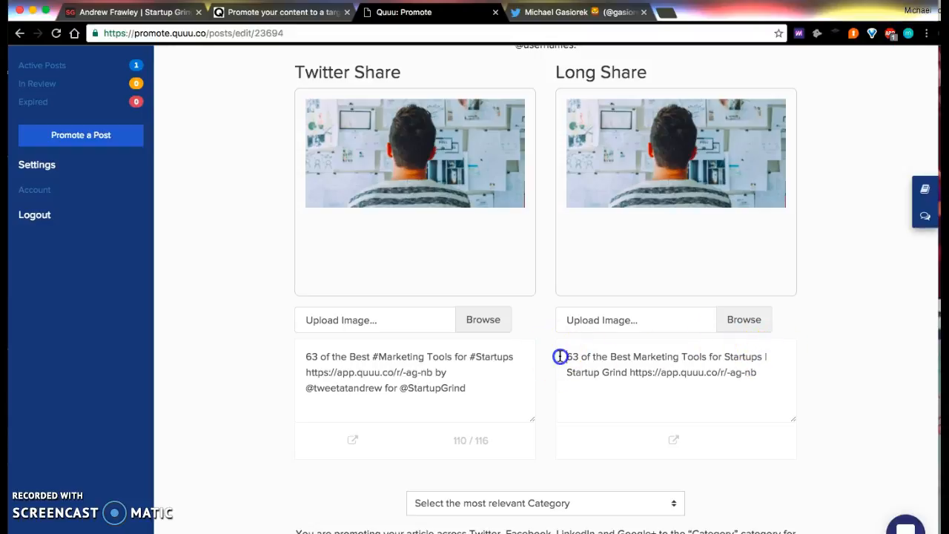
pyautogui.write('Here are our ')
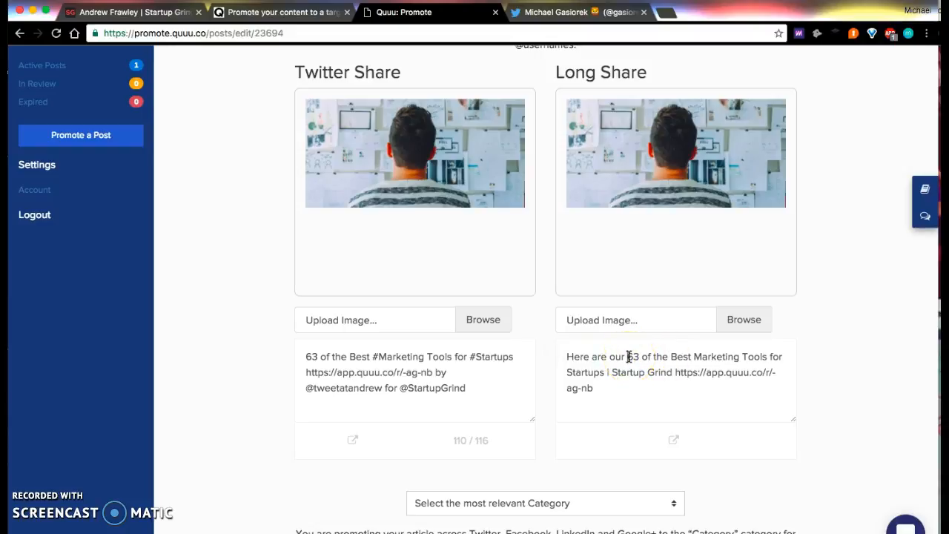
pyautogui.write('favorite')
# Step: Replace "our" with "63 of our" in the opening phrase of the Long Share text
pyautogui.click(608, 355)
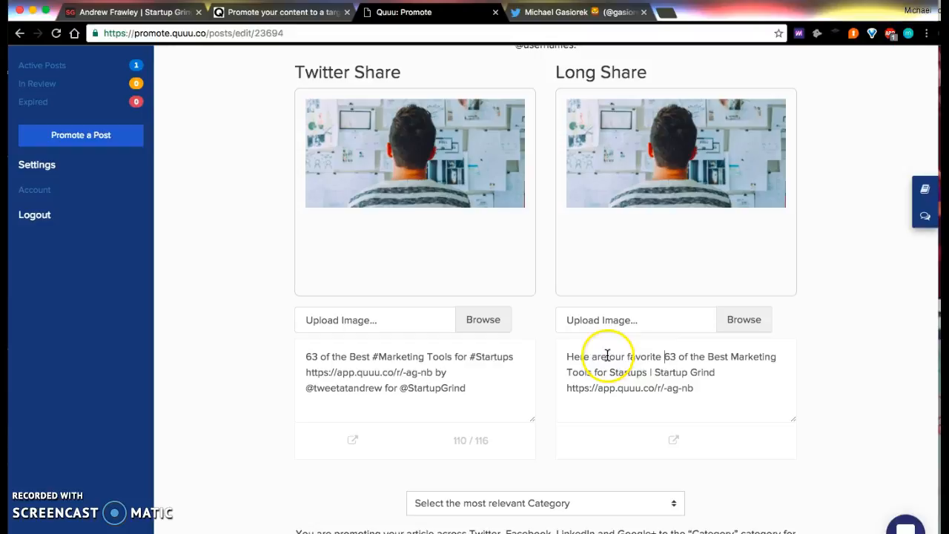
pyautogui.doubleClick(615, 357)
pyautogui.write('63 of our')
pyautogui.click(691, 353)
pyautogui.click(650, 354)
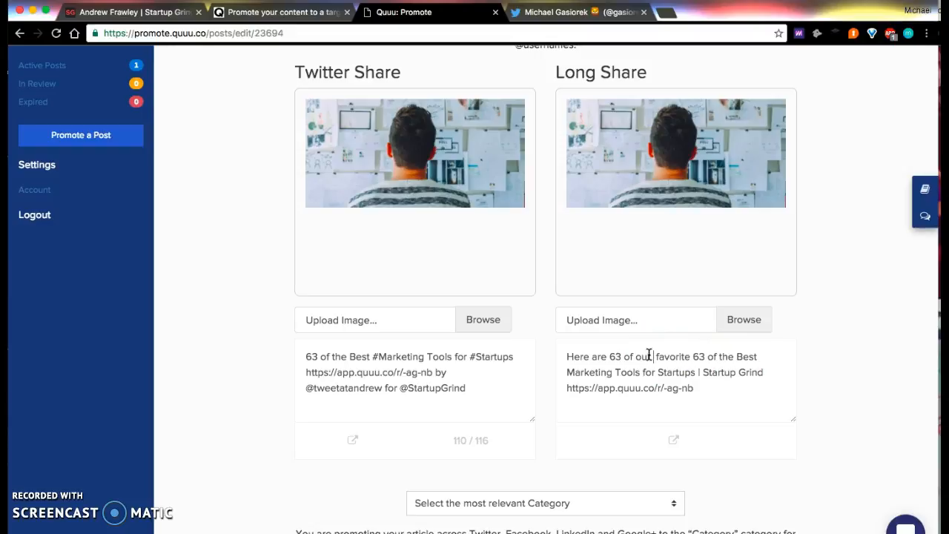
pyautogui.write('tested')
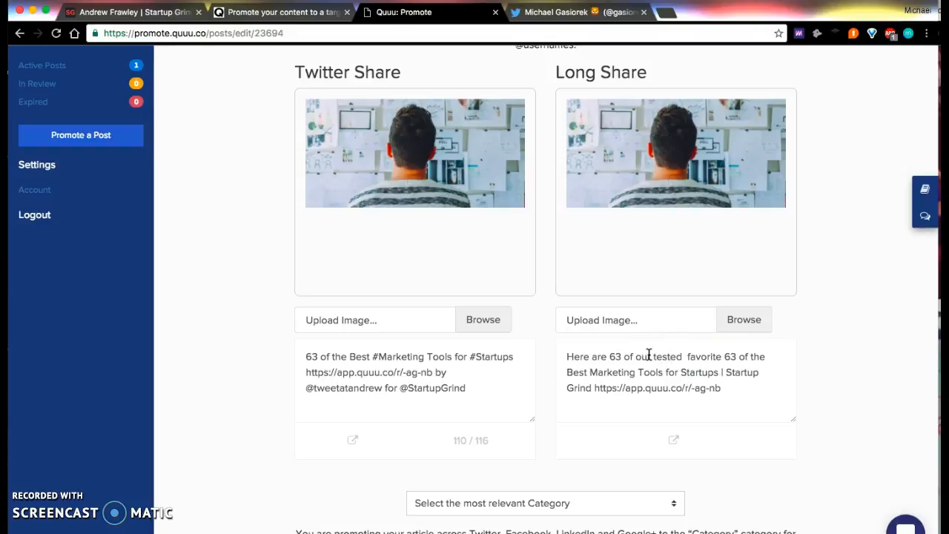
pyautogui.press('BackSpace')
pyautogui.click(668, 348)
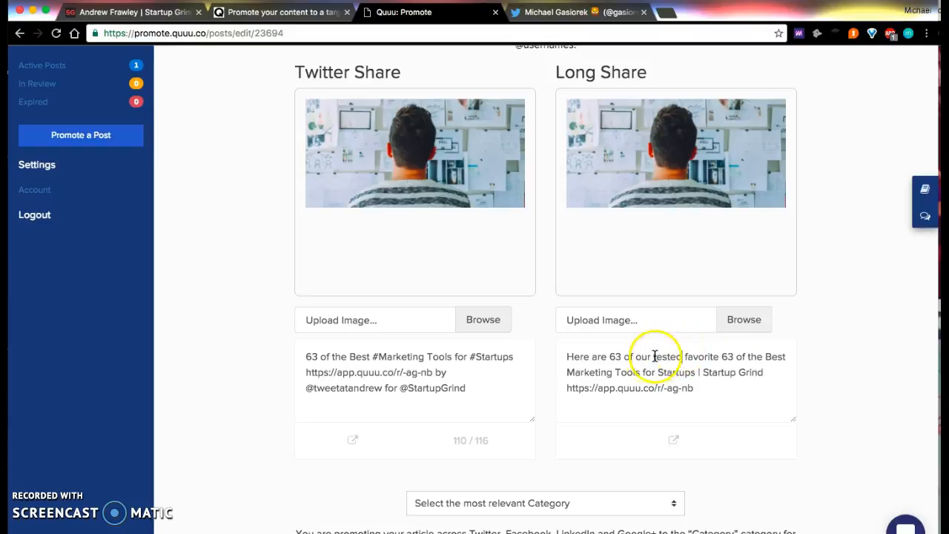
pyautogui.write('favorite')
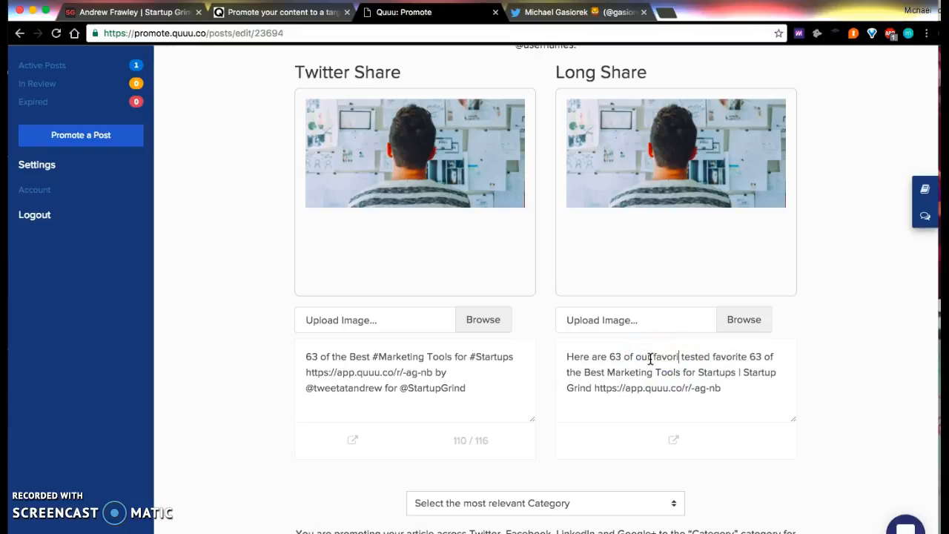
pyautogui.doubleClick(723, 356)
pyautogui.press('BackSpace')
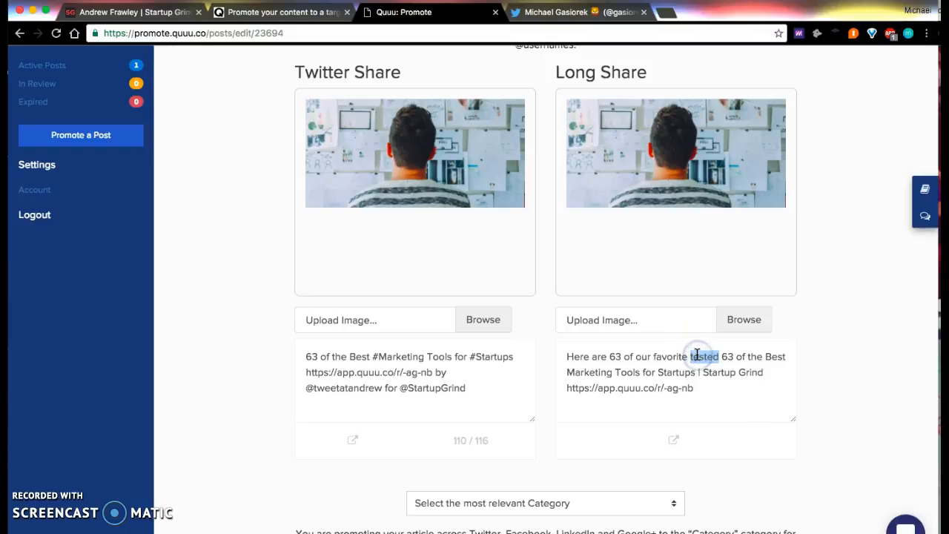
pyautogui.press('BackSpace')
# Step: Delete the redundant "63 of the Best" from the Long Share text and make "marketing tools" lowercase
pyautogui.moveTo(690, 356); pyautogui.dragTo(767, 354)
pyautogui.press('BackSpace')
pyautogui.click(697, 359)
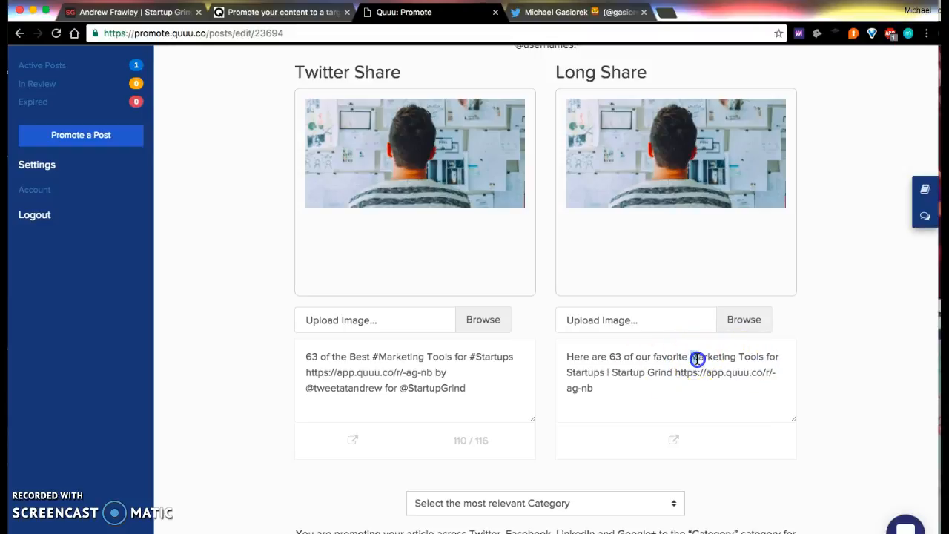
pyautogui.write('m')
pyautogui.click(749, 354)
pyautogui.write('t')
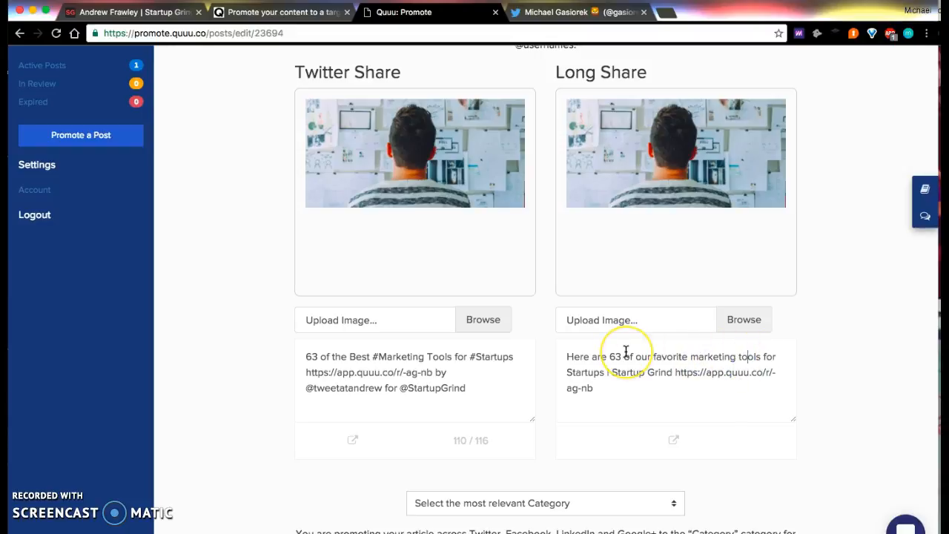
# Step: Replace "| Startup Grind" after "Startups" in the Long Share text with "- what's your favorite?"
pyautogui.click(607, 371)
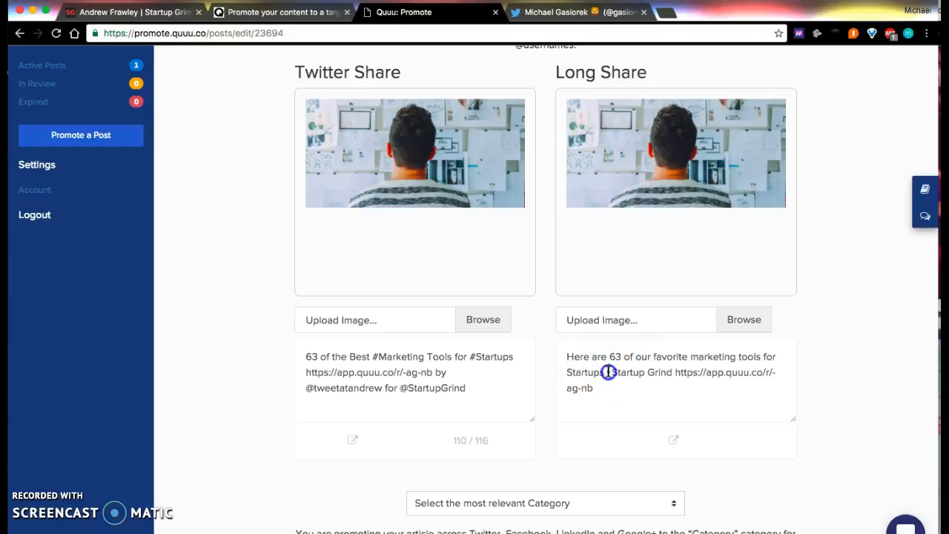
pyautogui.moveTo(605, 372); pyautogui.dragTo(672, 373)
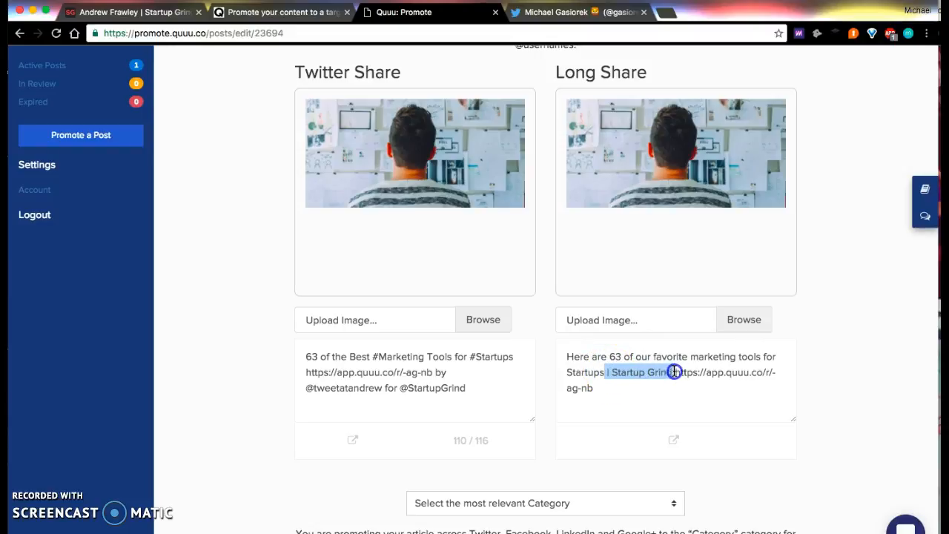
pyautogui.press('BackSpace')
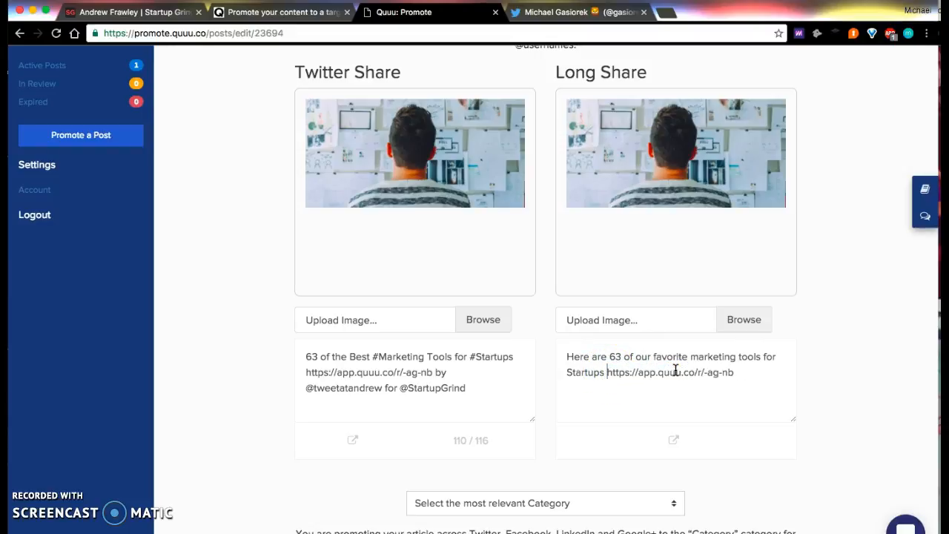
pyautogui.write("- what's y")
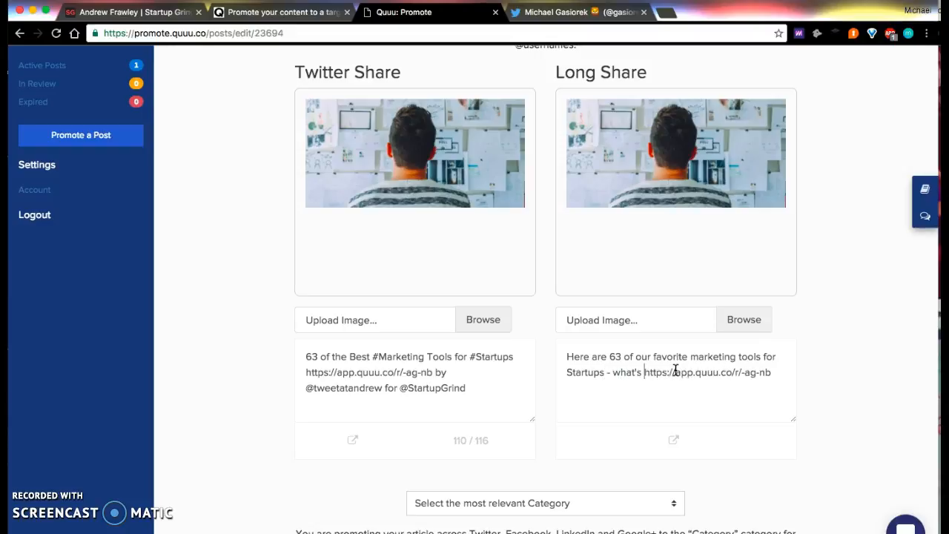
pyautogui.write('our favo')
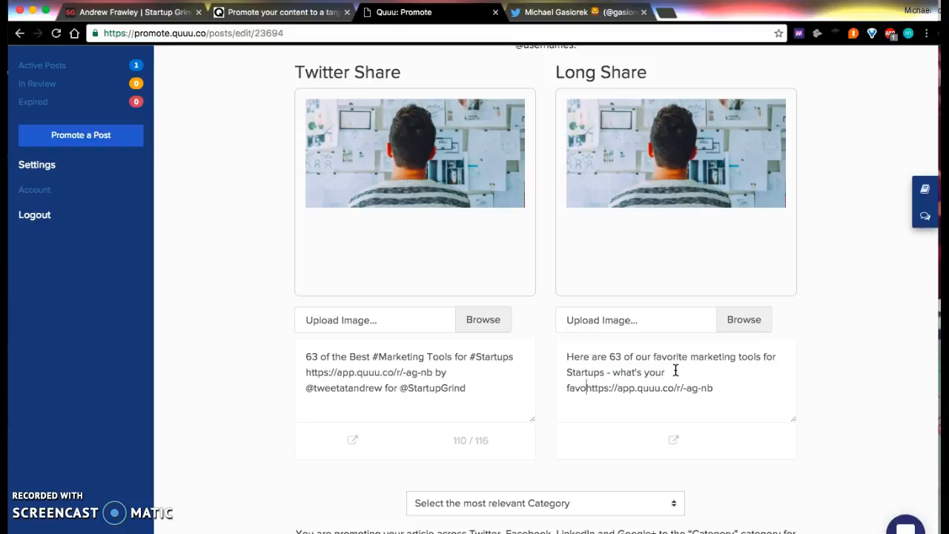
pyautogui.write('rite?')
# Step: Put the link in the Long Share text on its own line, separated from the question by a blank line
pyautogui.click(727, 362)
pyautogui.click(568, 388)
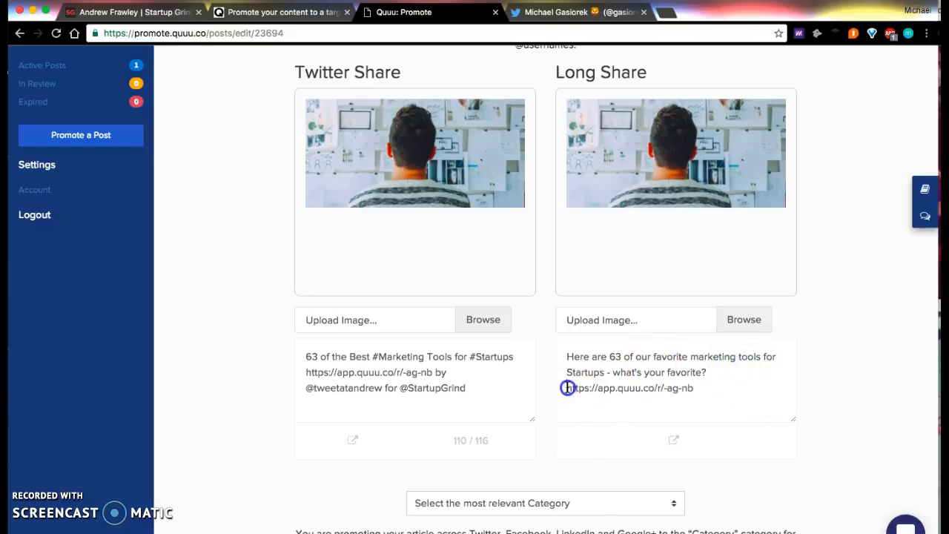
pyautogui.press('Return')
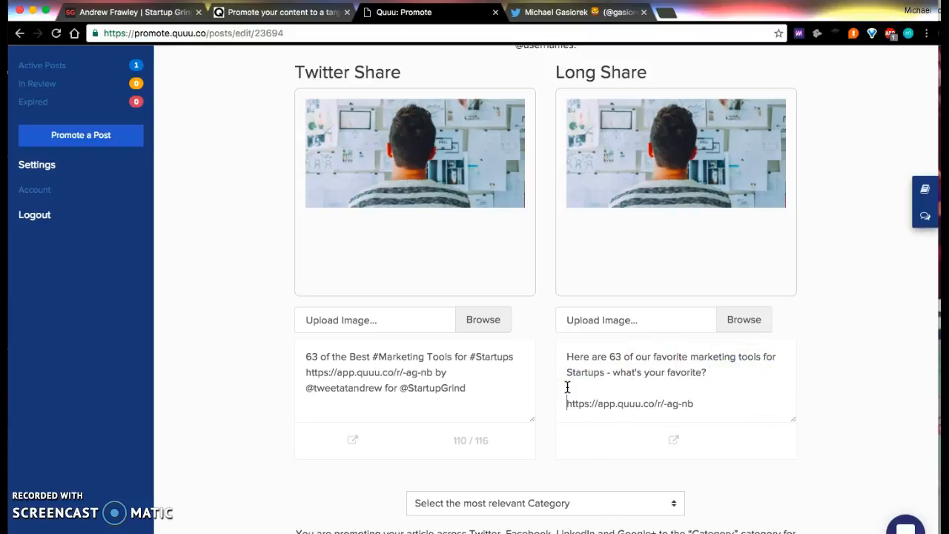
pyautogui.click(674, 443)
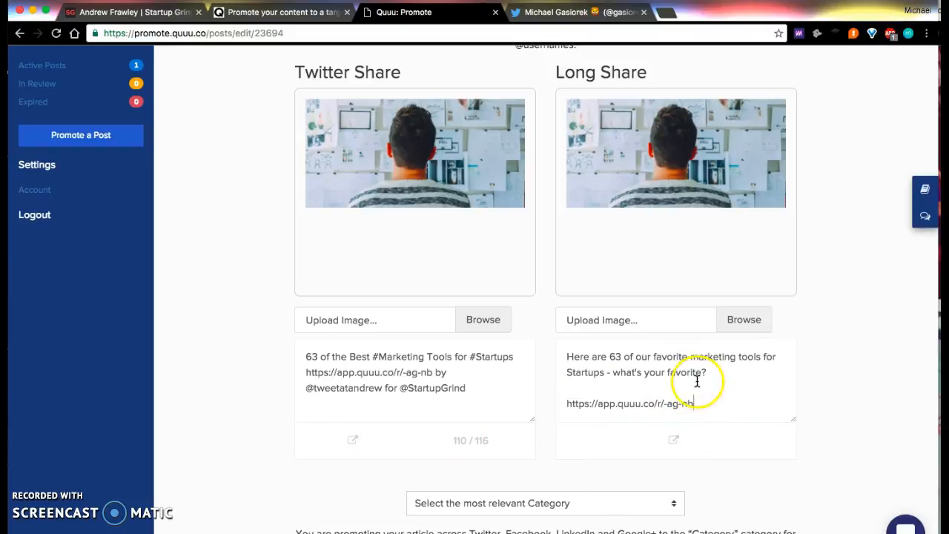
# Step: Choose "Marketing - $30" as the most relevant category for the promoted post
pyautogui.scroll(-2, 667, 439)
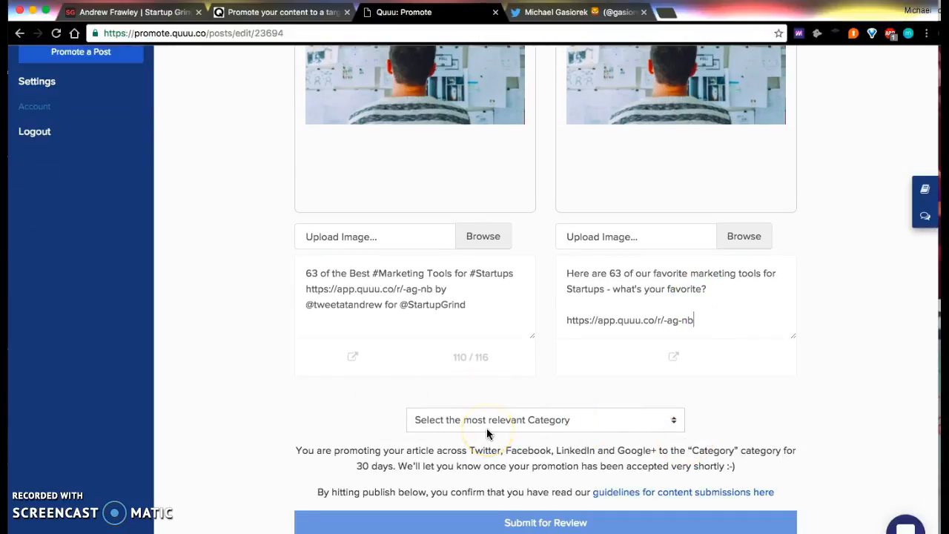
pyautogui.click(450, 421)
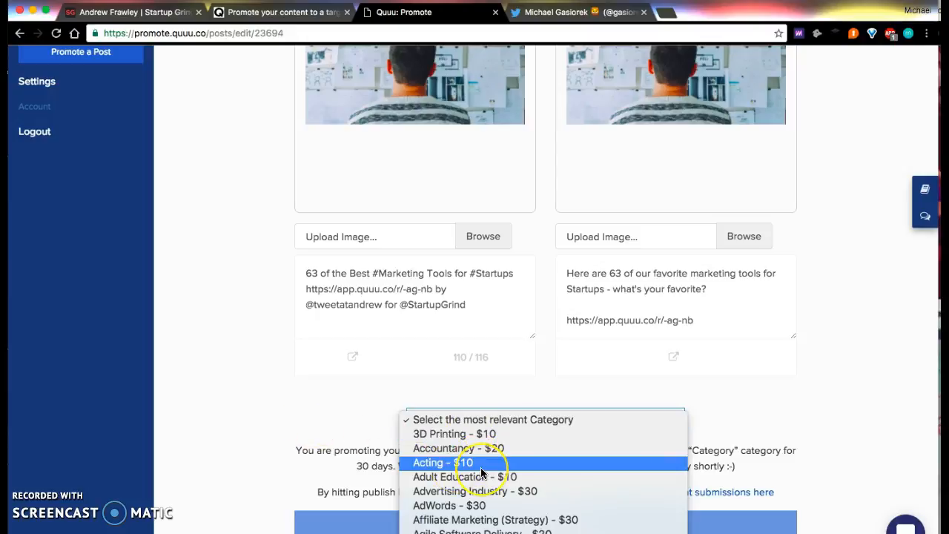
pyautogui.scroll(-10, 490, 463)
pyautogui.scroll(-10, 482, 473)
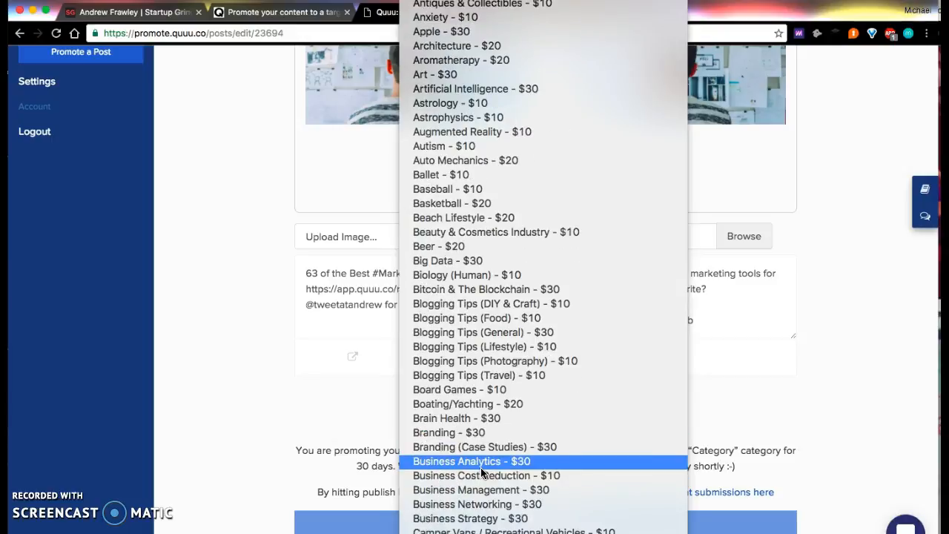
pyautogui.scroll(-15, 481, 472)
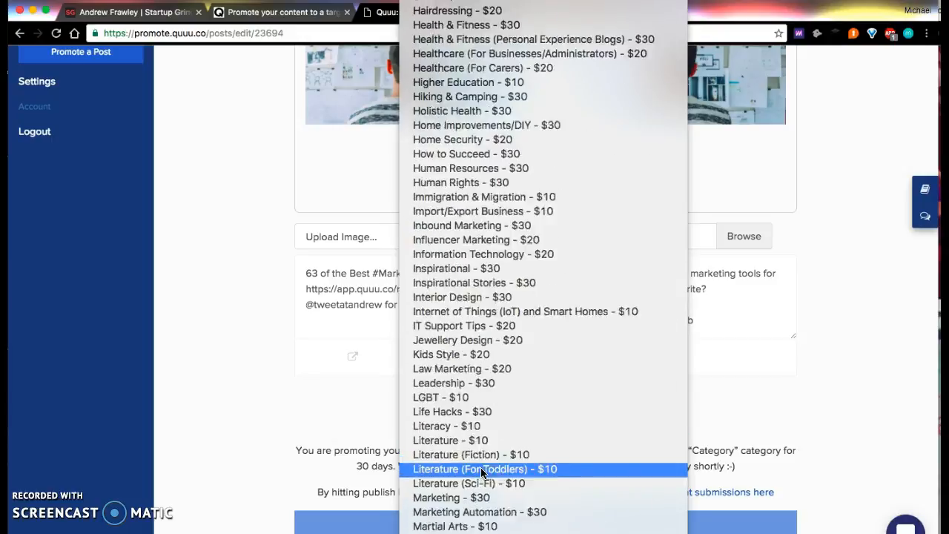
pyautogui.click(490, 443)
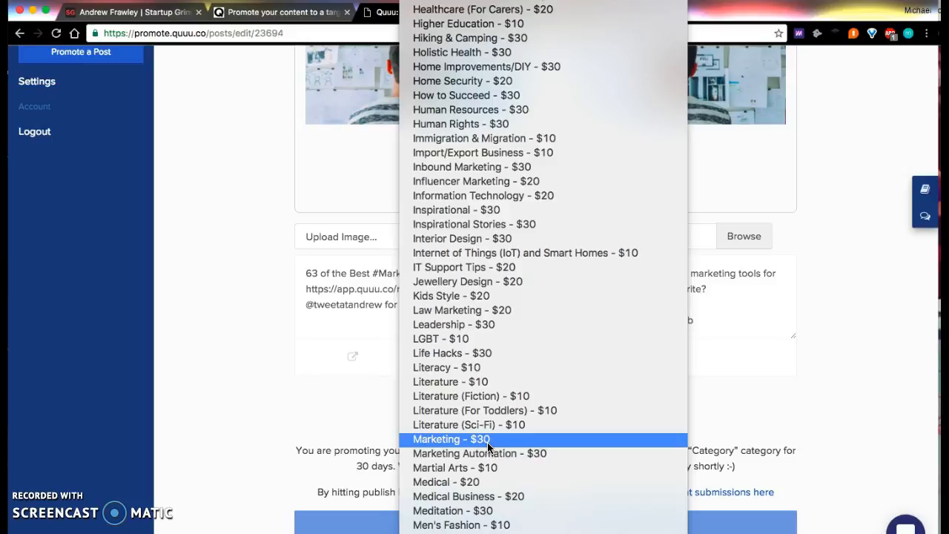
pyautogui.click(488, 441)
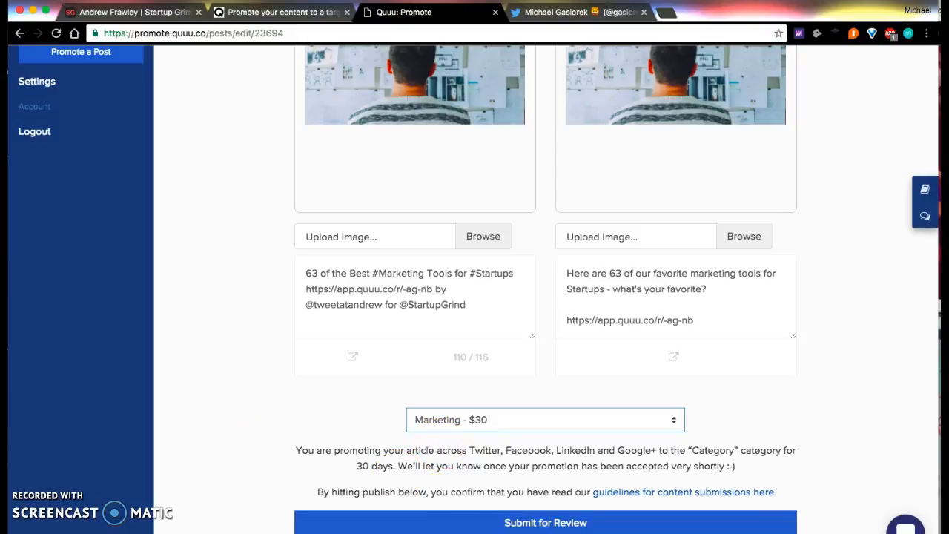
# Step: Submit the post for review and pay for the promotion with the saved MasterCard
pyautogui.click(532, 520)
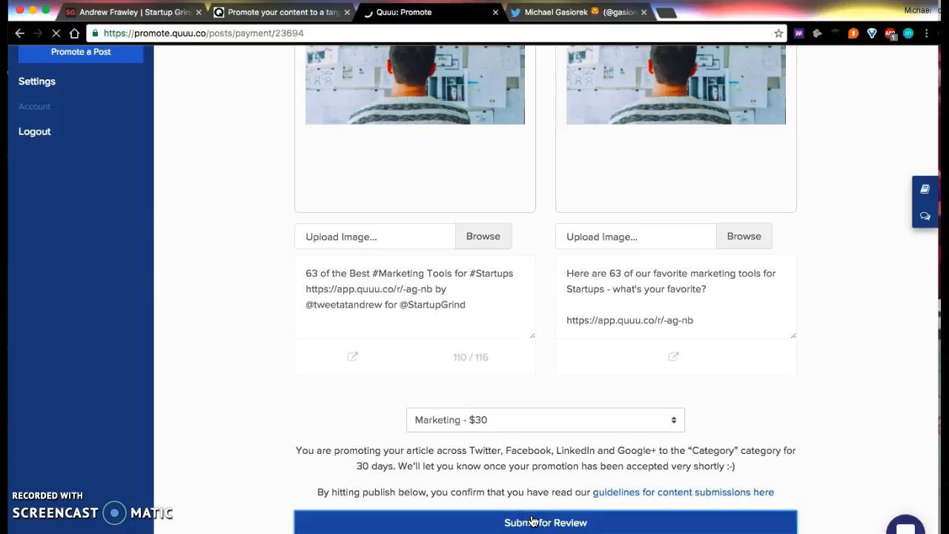
pyautogui.click(528, 517)
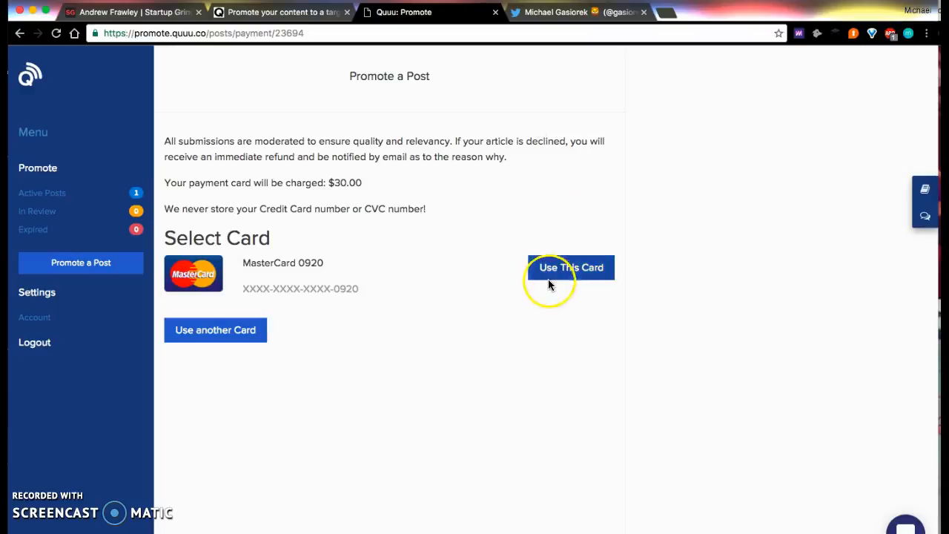
pyautogui.click(584, 268)
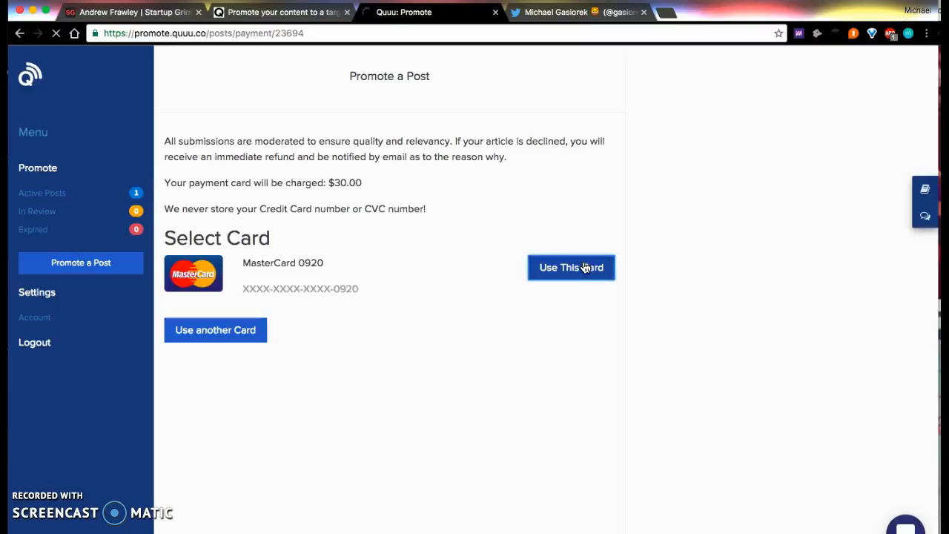